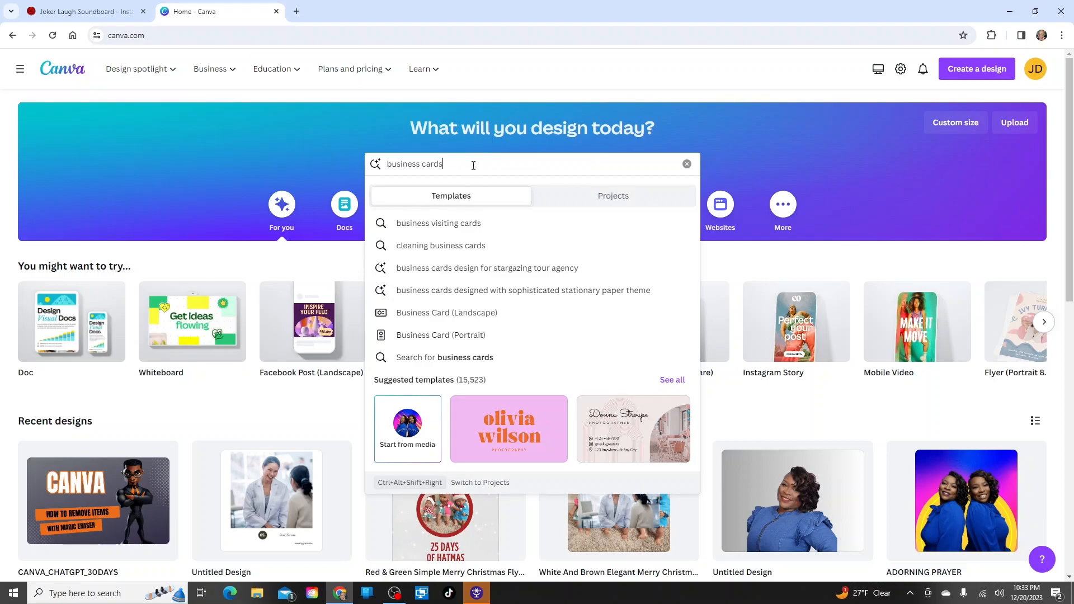
# Search the templates for business cards and browse the available designs
pyautogui.press('Return')
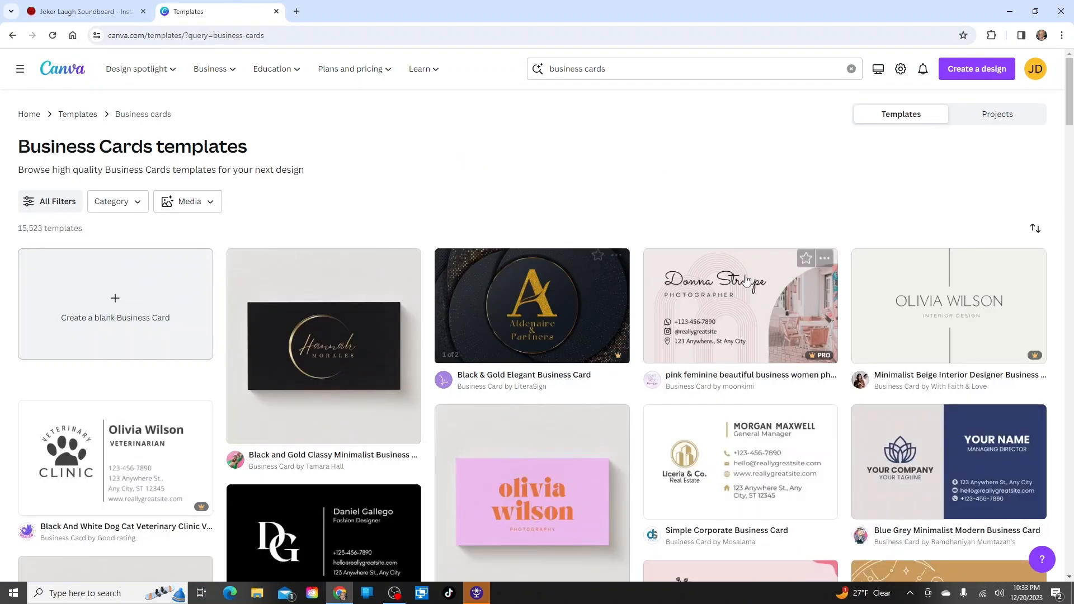
pyautogui.scroll(-2, 574, 411)
pyautogui.scroll(-20, 574, 412)
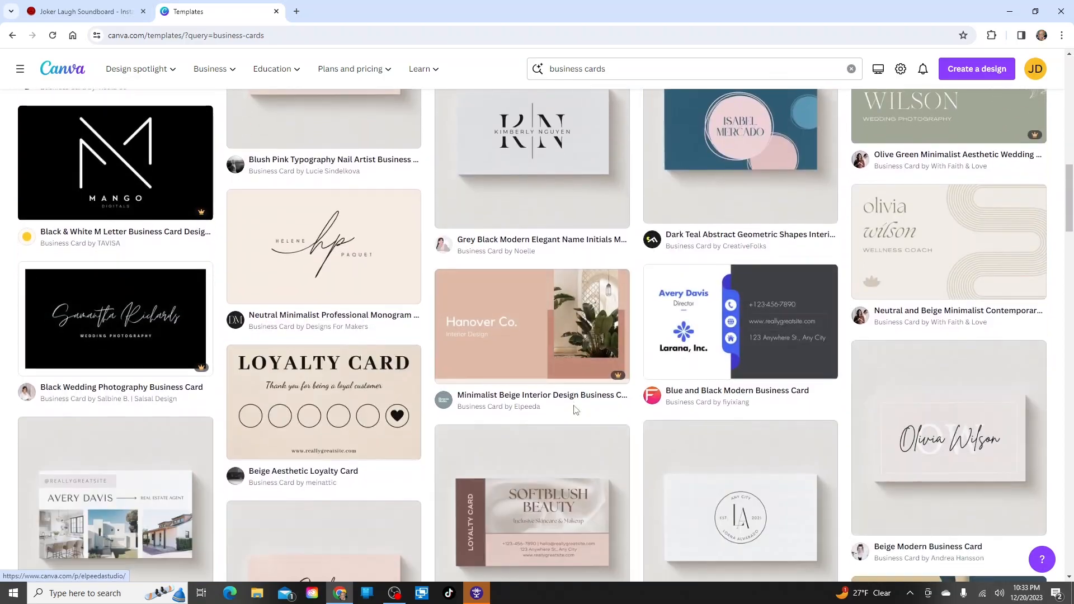
pyautogui.scroll(-12, 574, 412)
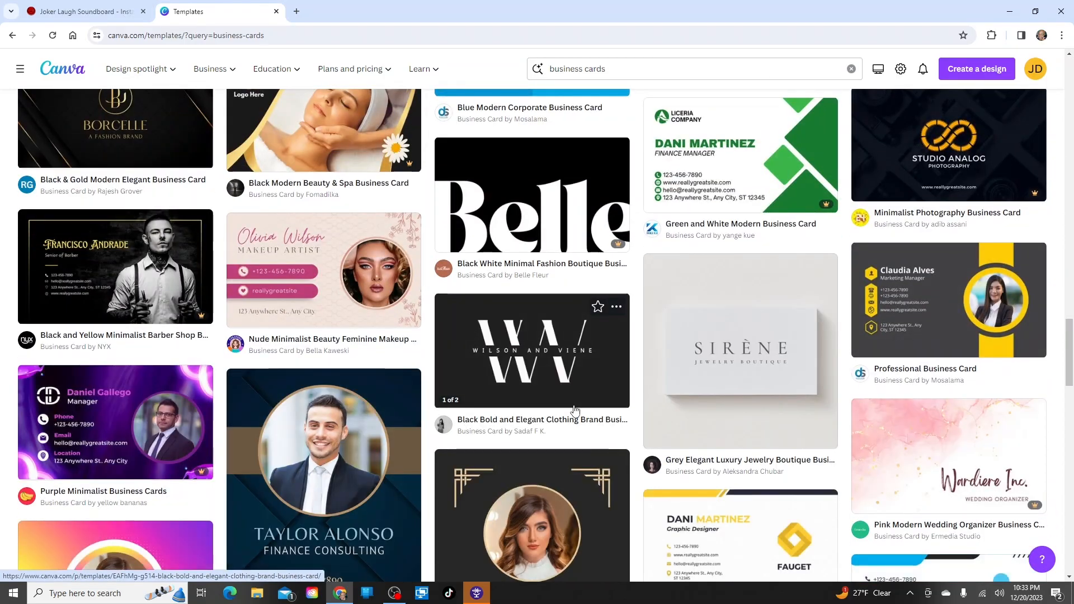
pyautogui.scroll(8, 574, 411)
pyautogui.scroll(15, 574, 412)
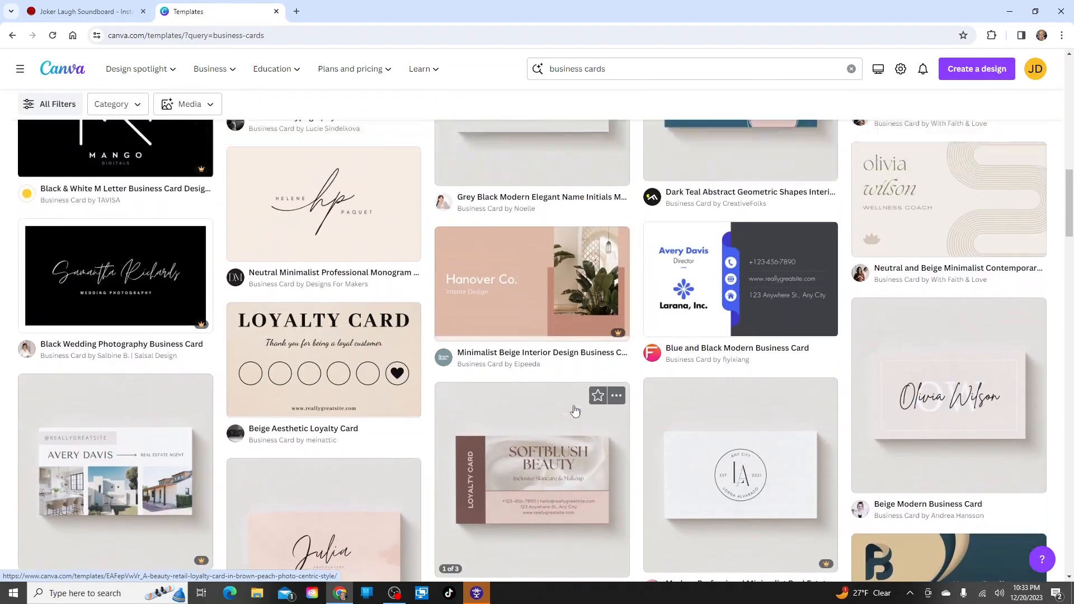
pyautogui.scroll(6, 575, 411)
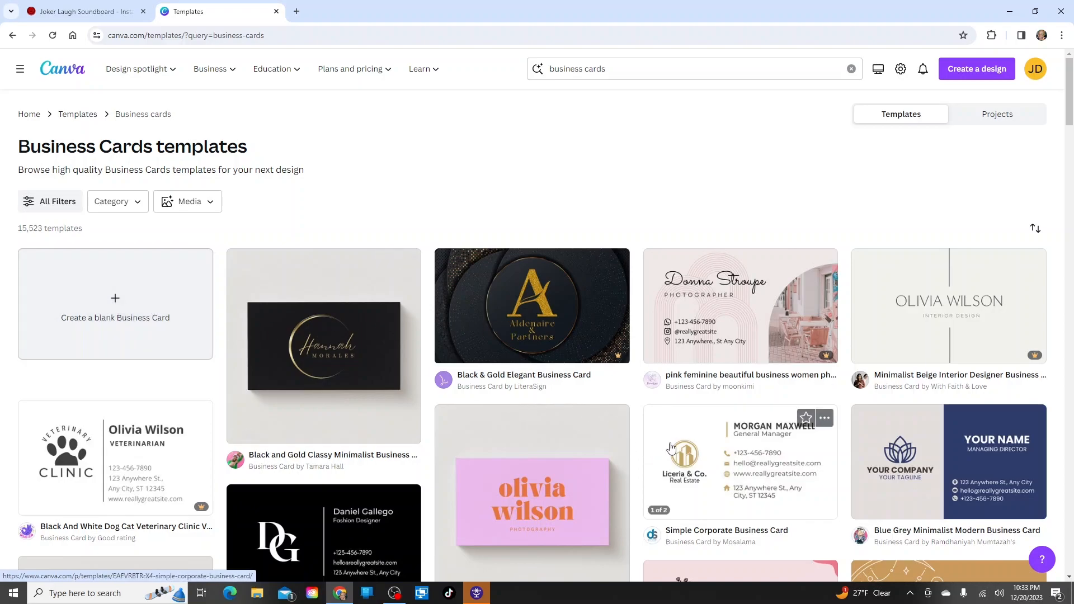
pyautogui.scroll(-10, 671, 448)
pyautogui.scroll(-10, 672, 447)
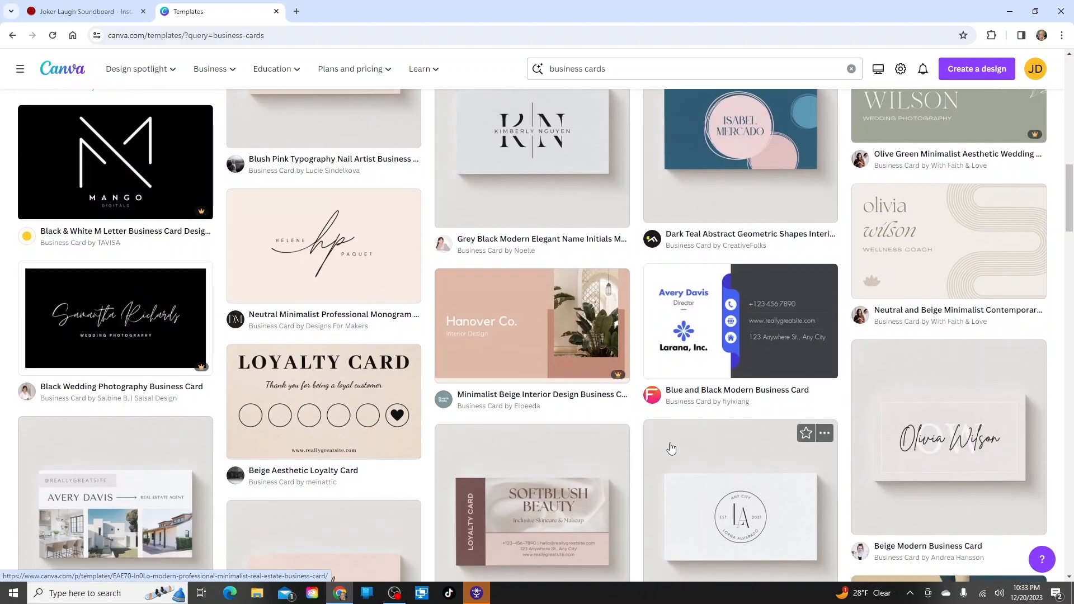
pyautogui.scroll(-3, 671, 448)
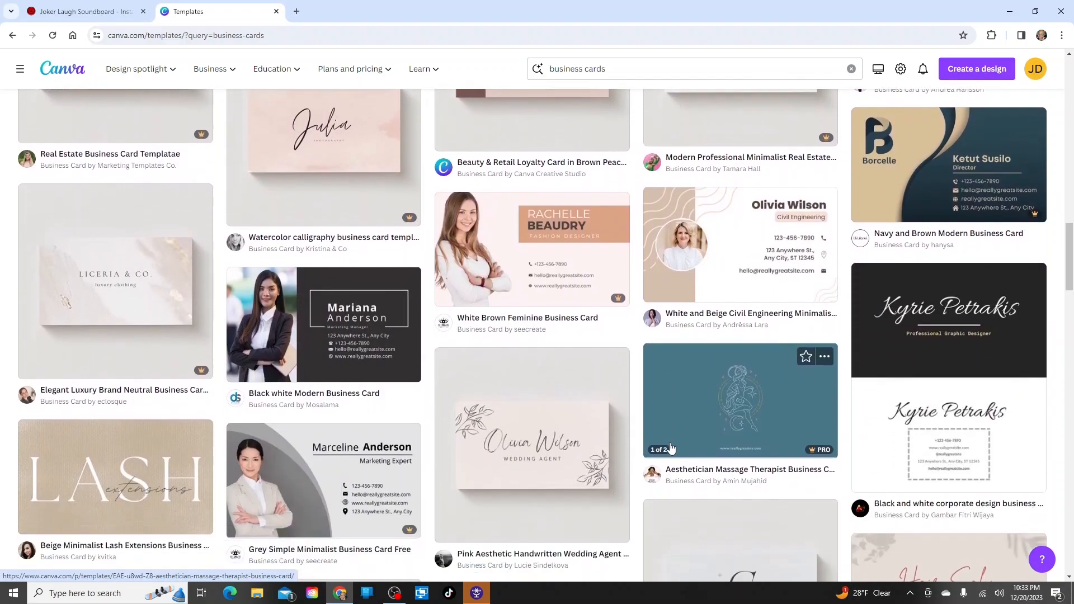
pyautogui.scroll(3, 660, 444)
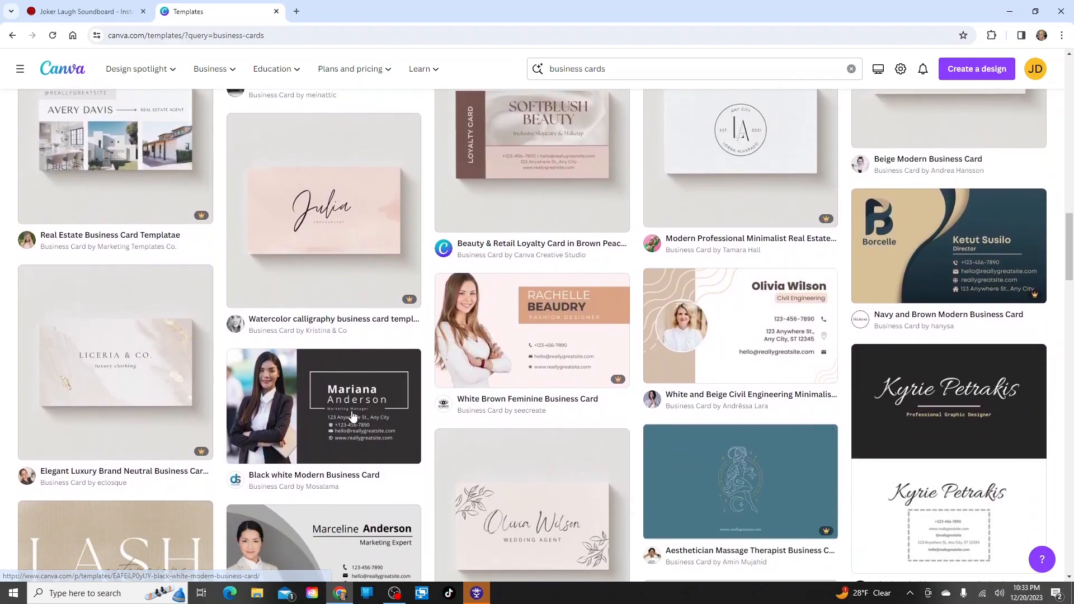
# Open the Black white Modern Business Card template, check its print quantity options and start customizing it
pyautogui.click(308, 398)
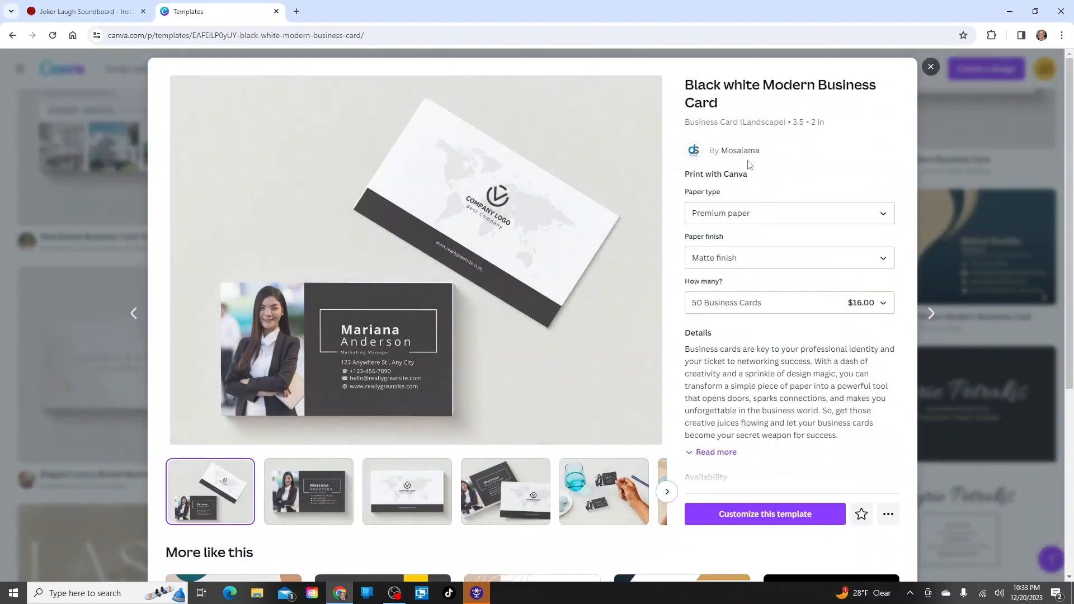
pyautogui.click(882, 305)
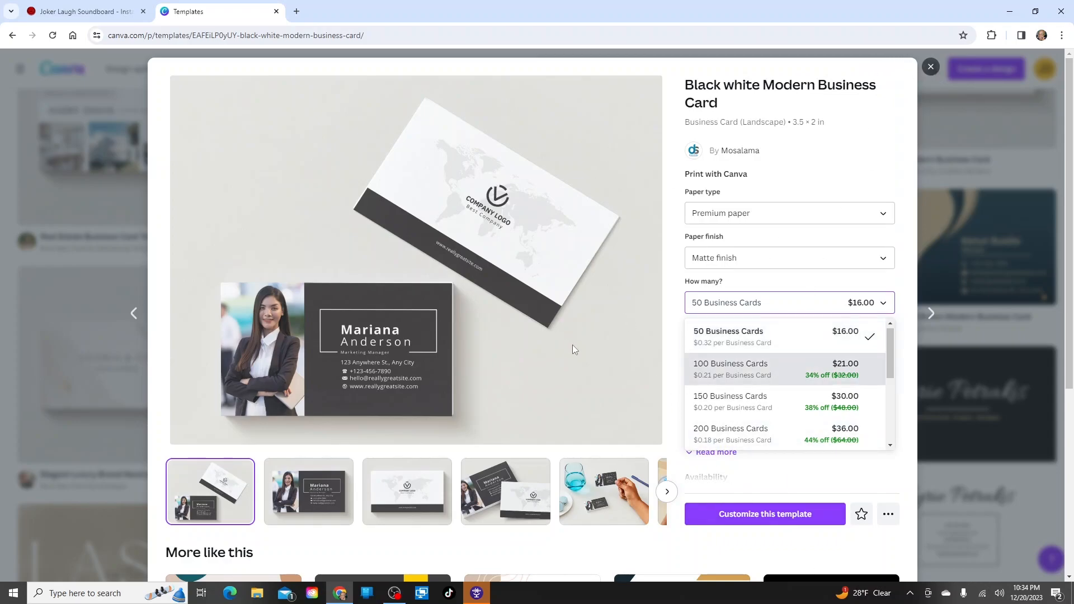
pyautogui.click(758, 521)
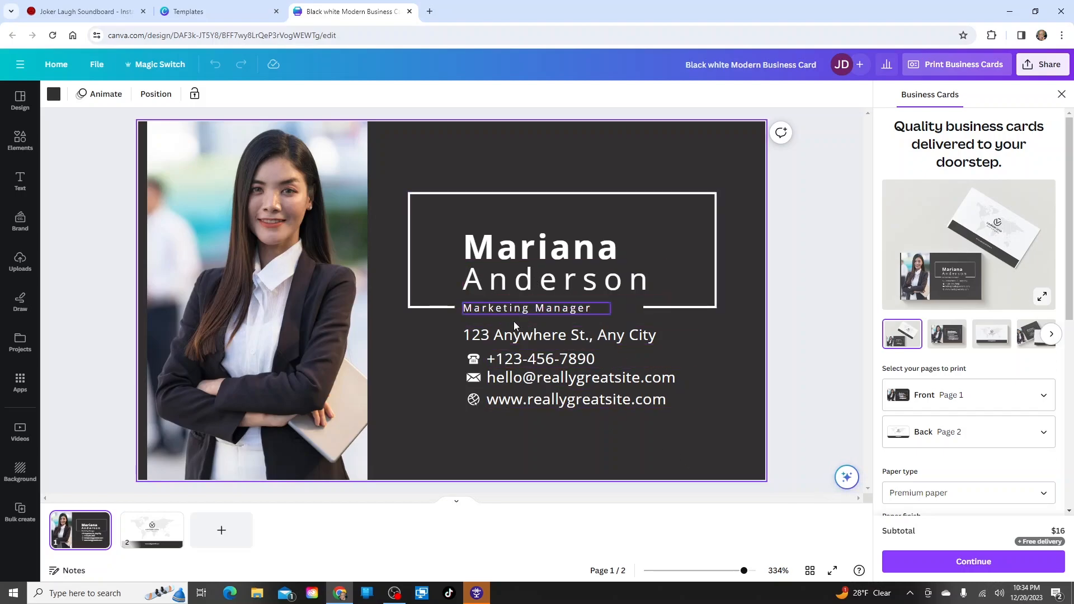
# Replace the first and last name on the card's front with the card owner's first name and last initial
pyautogui.click(508, 168)
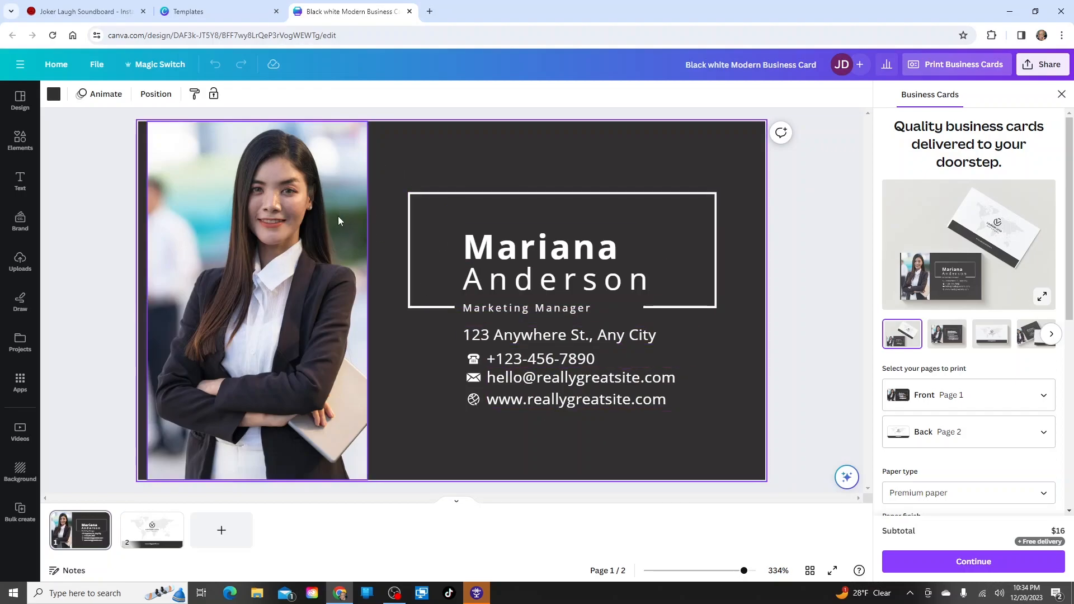
pyautogui.click(552, 253)
pyautogui.click(551, 252)
pyautogui.write('Donald')
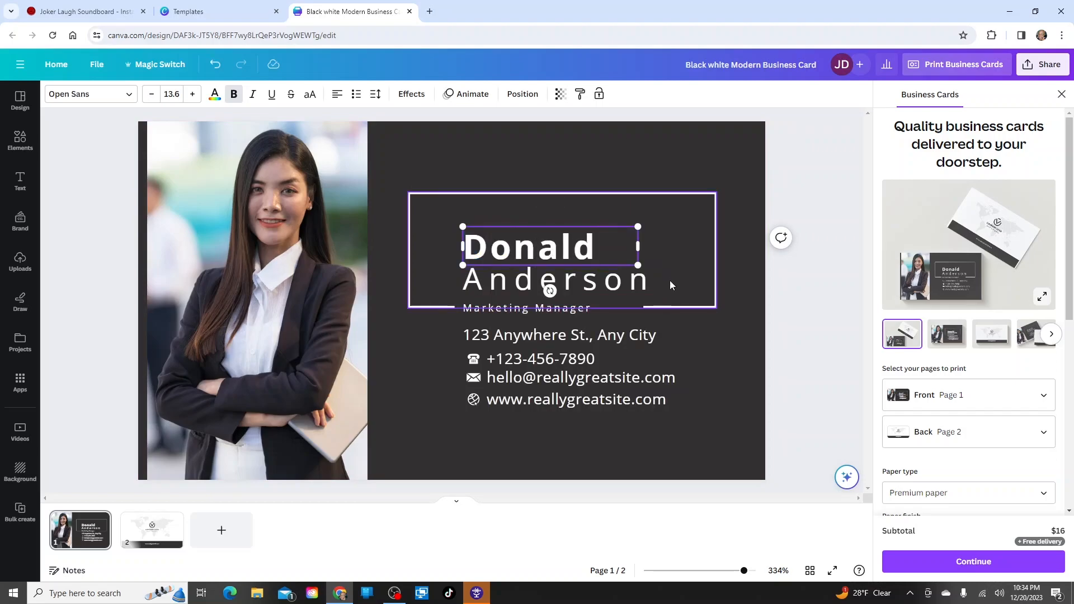
pyautogui.click(613, 296)
pyautogui.click(613, 296)
pyautogui.write('B.')
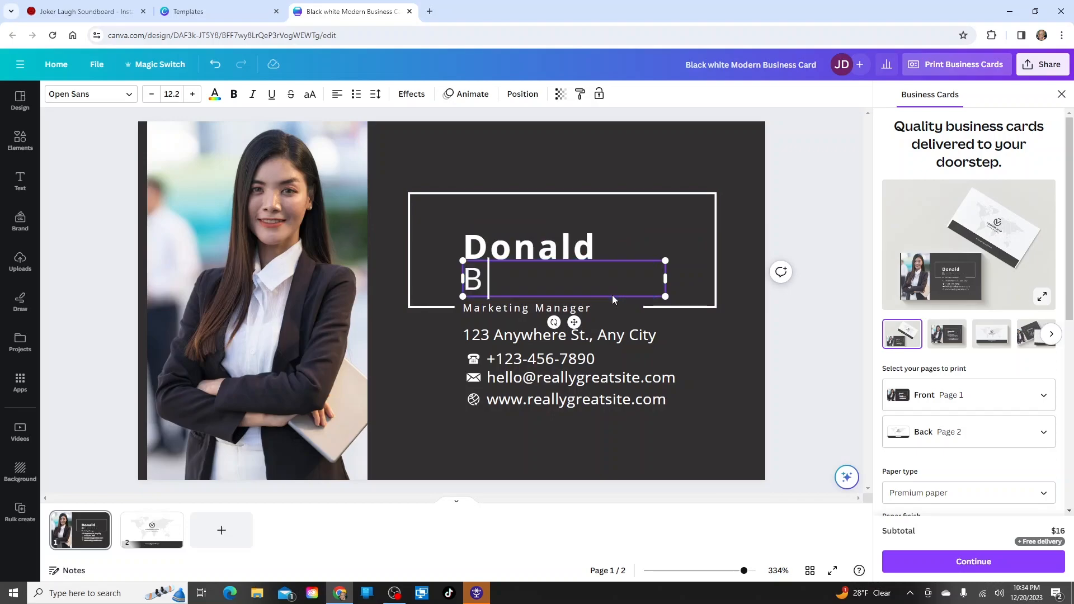
pyautogui.click(636, 168)
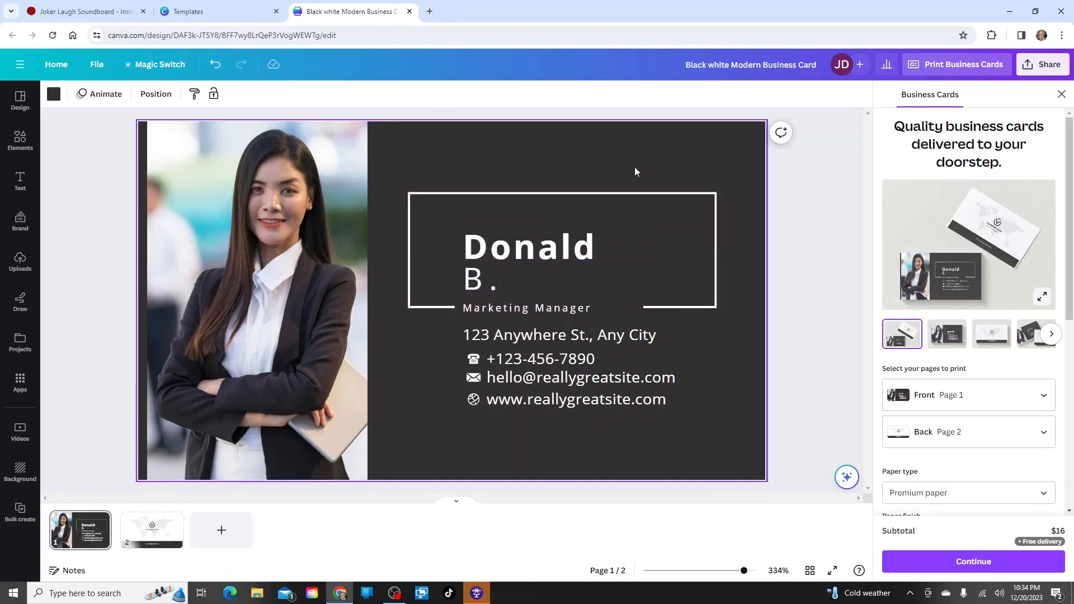
# Place the last initial on the same line directly after the first name and narrow its text box to fit
pyautogui.click(556, 286)
pyautogui.click(508, 291)
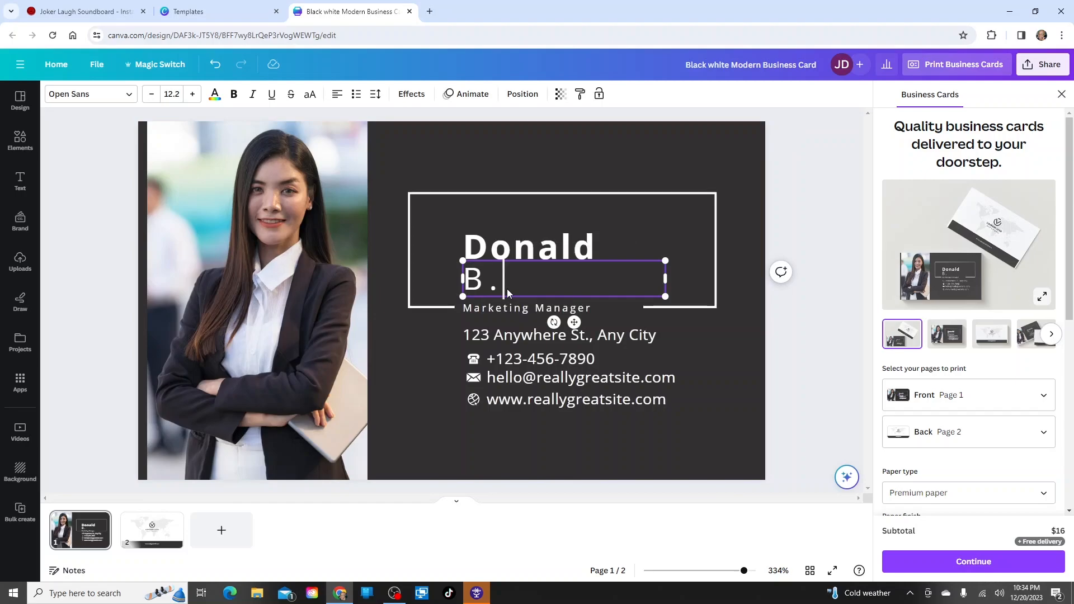
pyautogui.click(552, 132)
pyautogui.click(484, 283)
pyautogui.moveTo(484, 283); pyautogui.dragTo(633, 251)
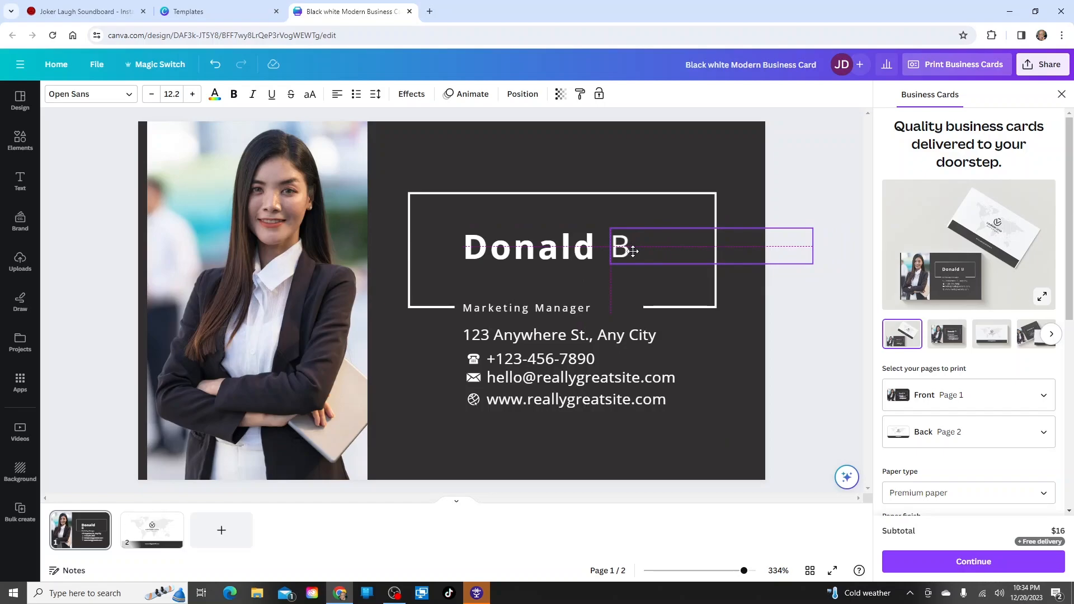
pyautogui.moveTo(633, 251); pyautogui.dragTo(633, 251)
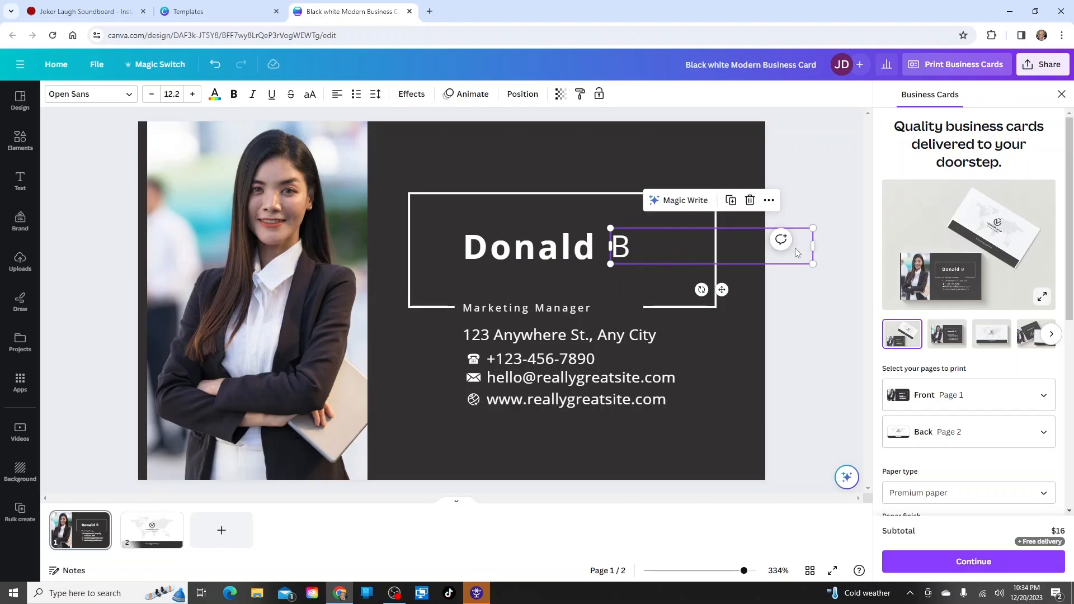
pyautogui.moveTo(816, 244); pyautogui.dragTo(617, 242)
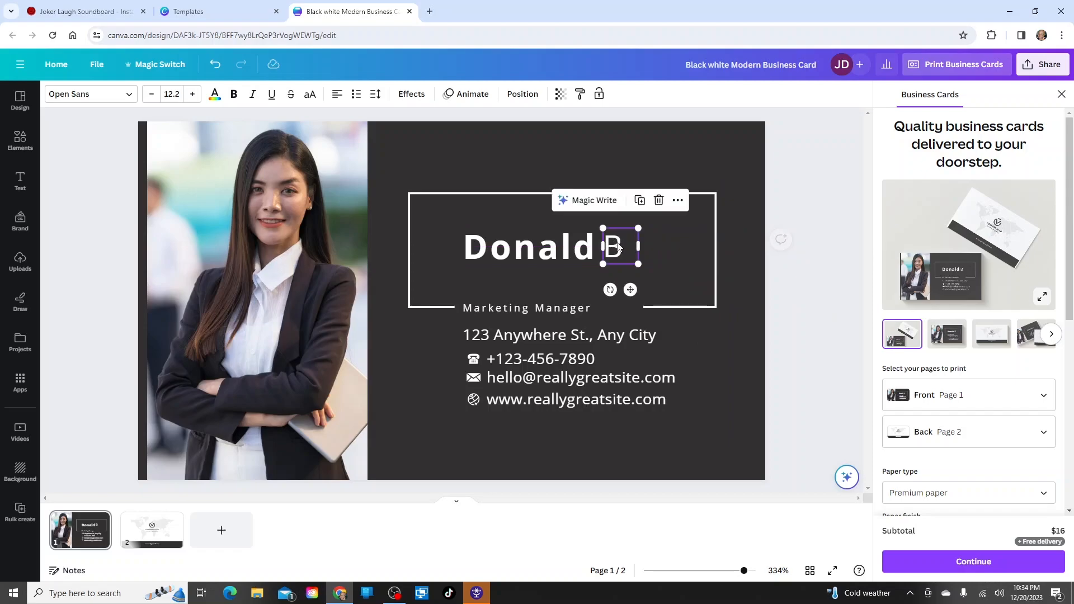
# Replace the job title below the name with "content creator"
pyautogui.click(543, 310)
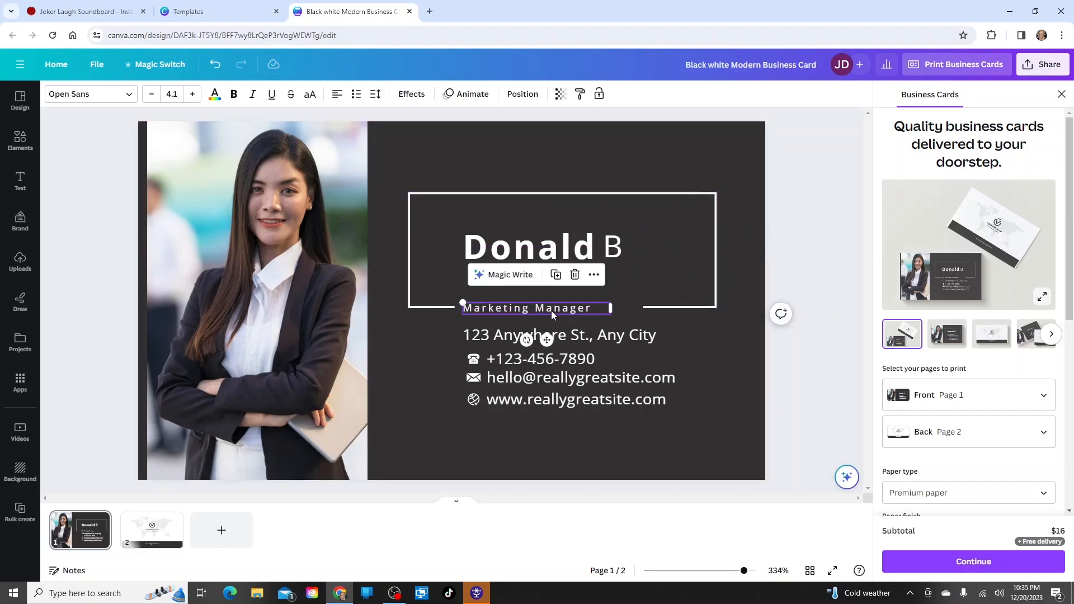
pyautogui.click(552, 311)
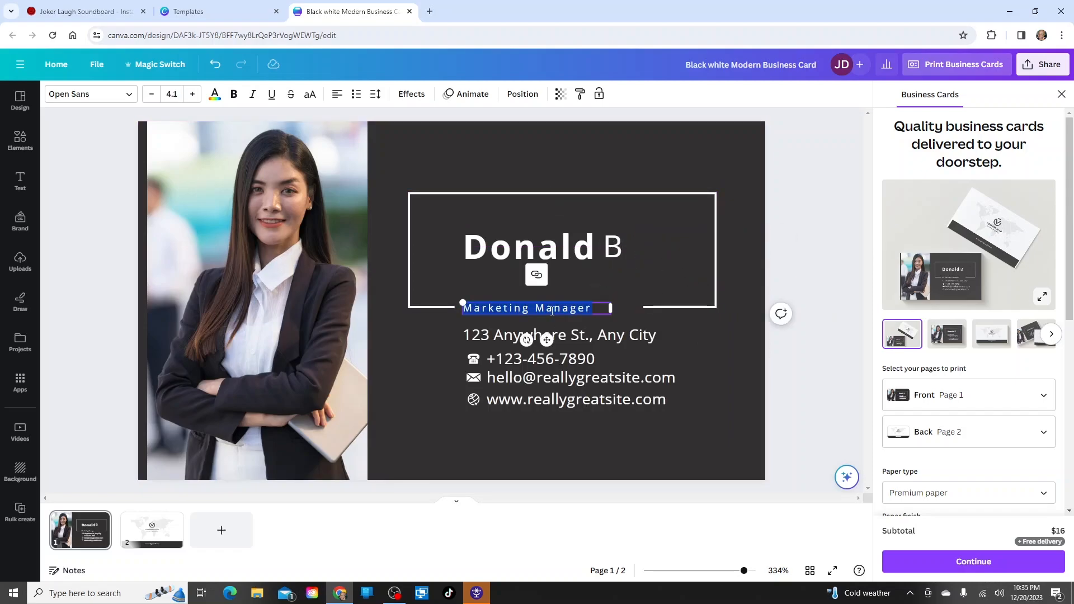
pyautogui.write('content creator')
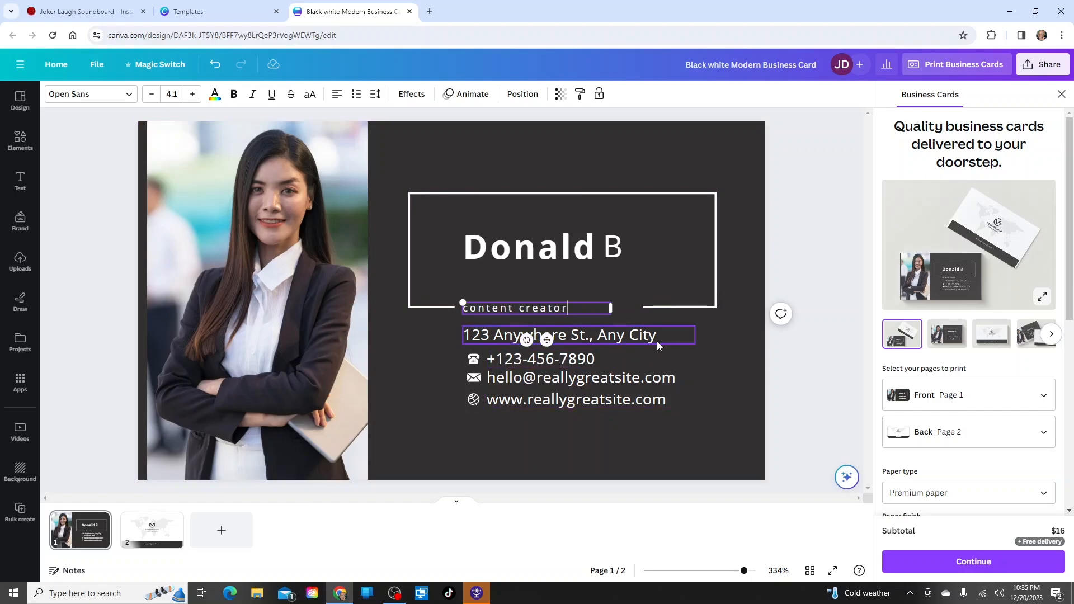
# Move the grouped contact icons to the left, away from the contact details
pyautogui.click(475, 379)
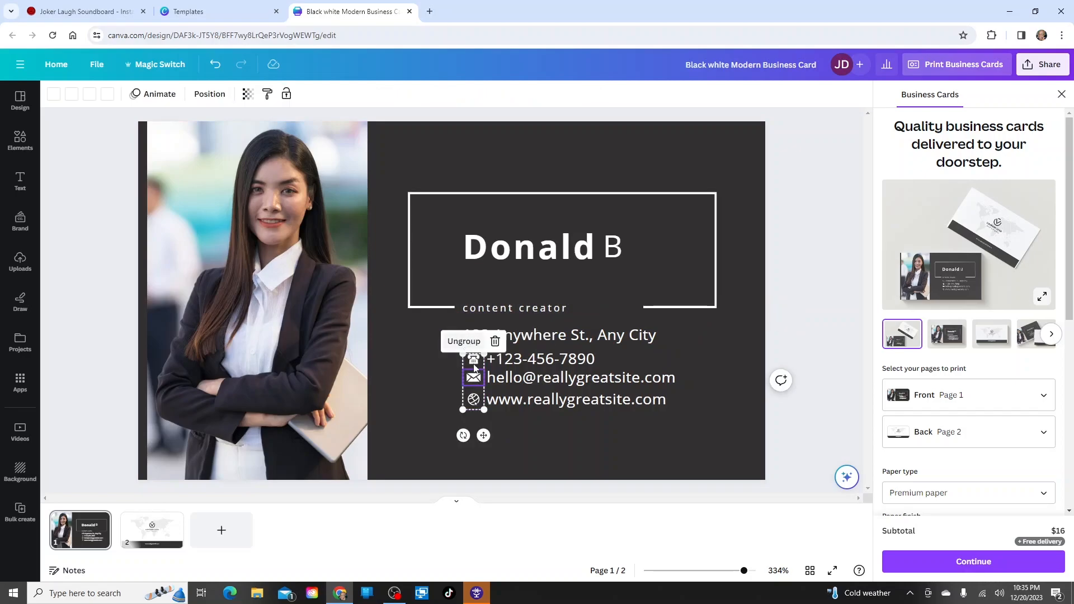
pyautogui.moveTo(462, 376); pyautogui.dragTo(419, 376)
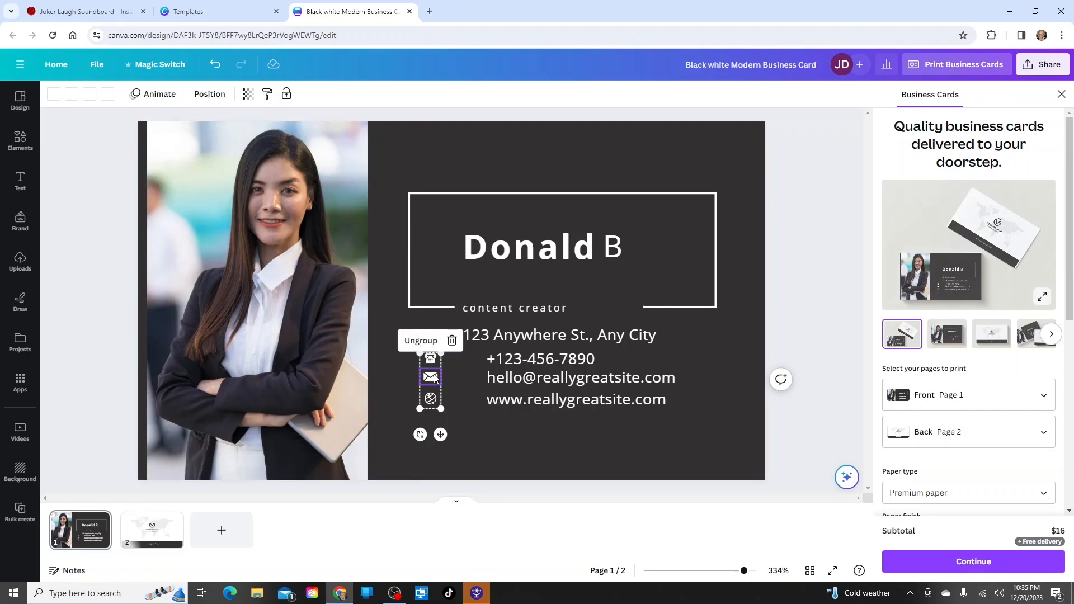
# Try ungrouping the contact icons and nudging the website icon on its own, and undo both changes
pyautogui.click(423, 343)
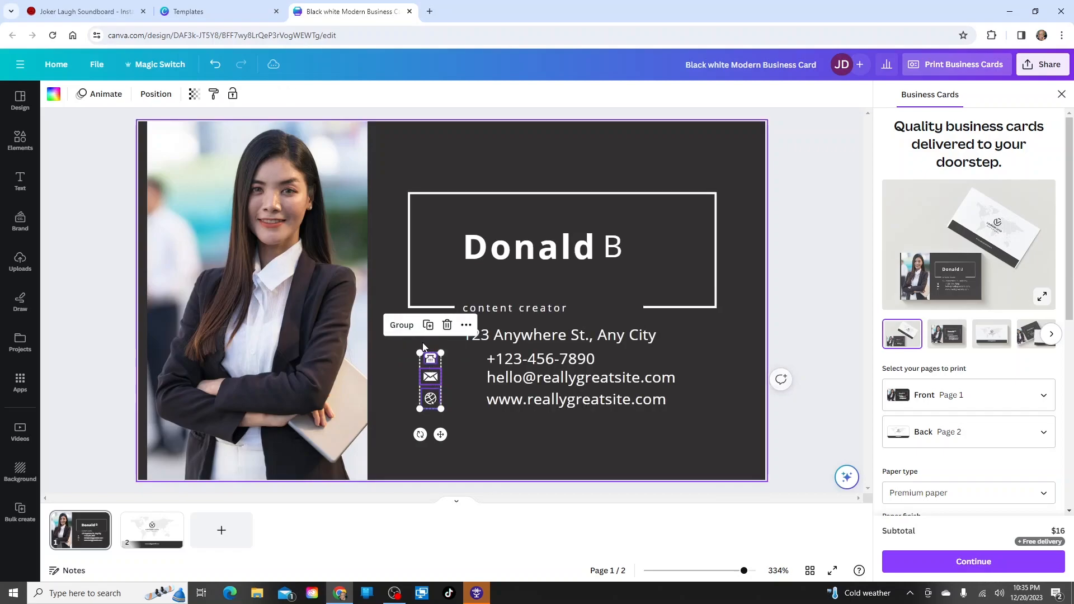
pyautogui.click(475, 408)
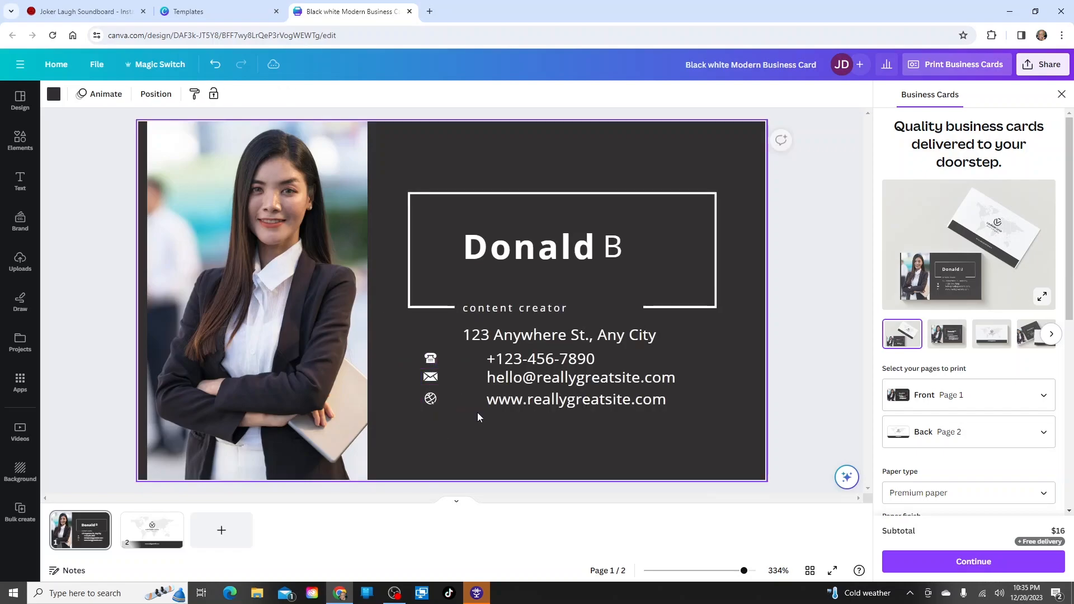
pyautogui.click(438, 404)
pyautogui.moveTo(436, 404)
pyautogui.mouseDown()
pyautogui.moveTo(473, 407)
pyautogui.moveTo(450, 421)
pyautogui.moveTo(428, 401)
pyautogui.mouseUp()
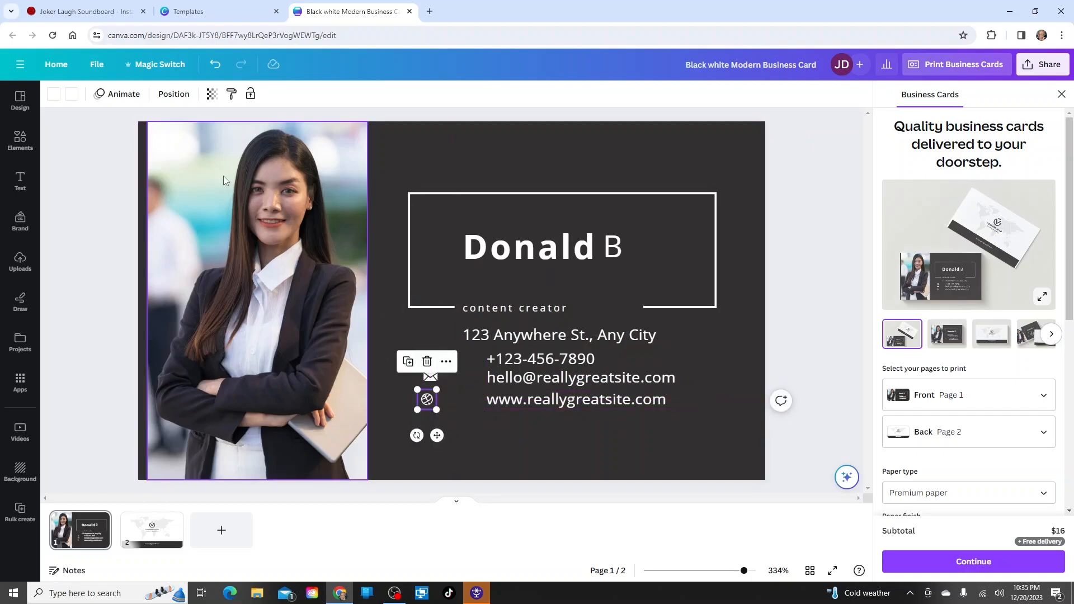
pyautogui.click(215, 65)
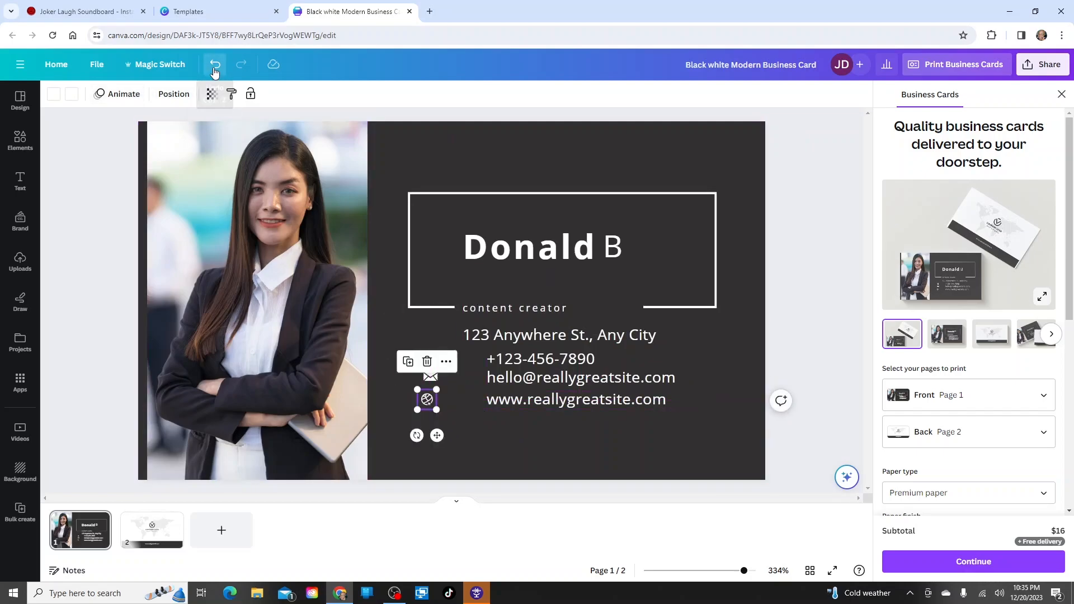
pyautogui.click(214, 65)
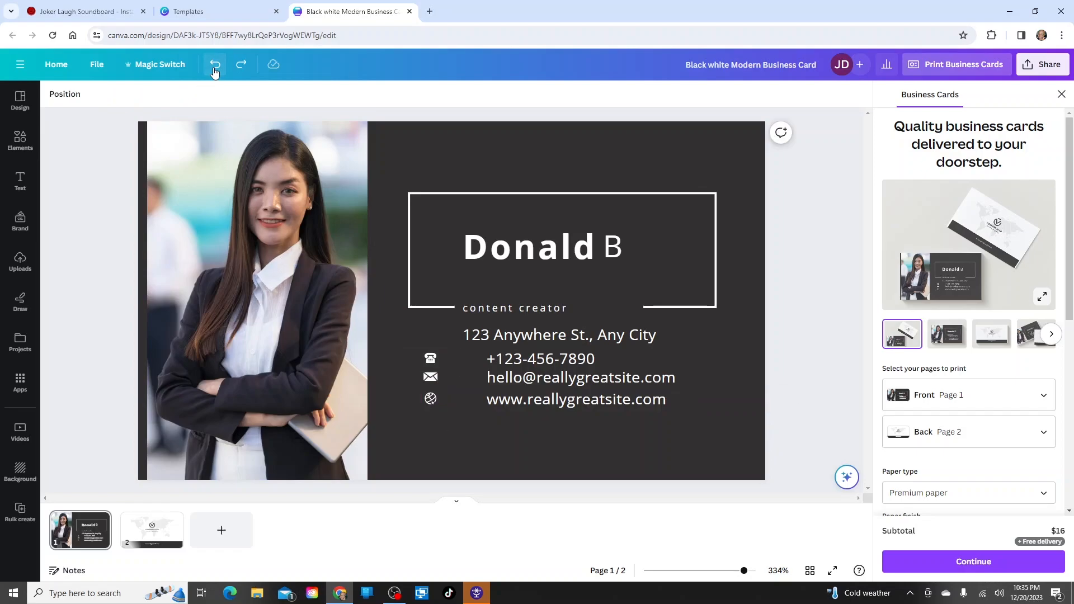
# Move the grouped contact icons back beside the phone, e-mail and website lines
pyautogui.click(429, 376)
pyautogui.moveTo(429, 376); pyautogui.dragTo(465, 375)
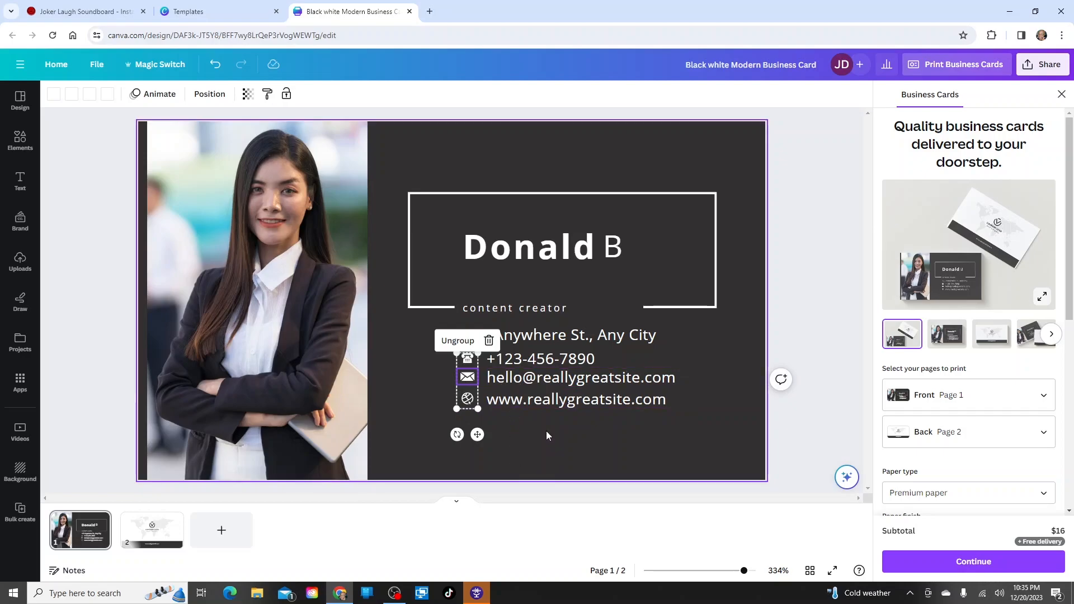
# Insert the uploaded cut-out photo of the man in the red cap and black T-shirt onto the card
pyautogui.click(280, 256)
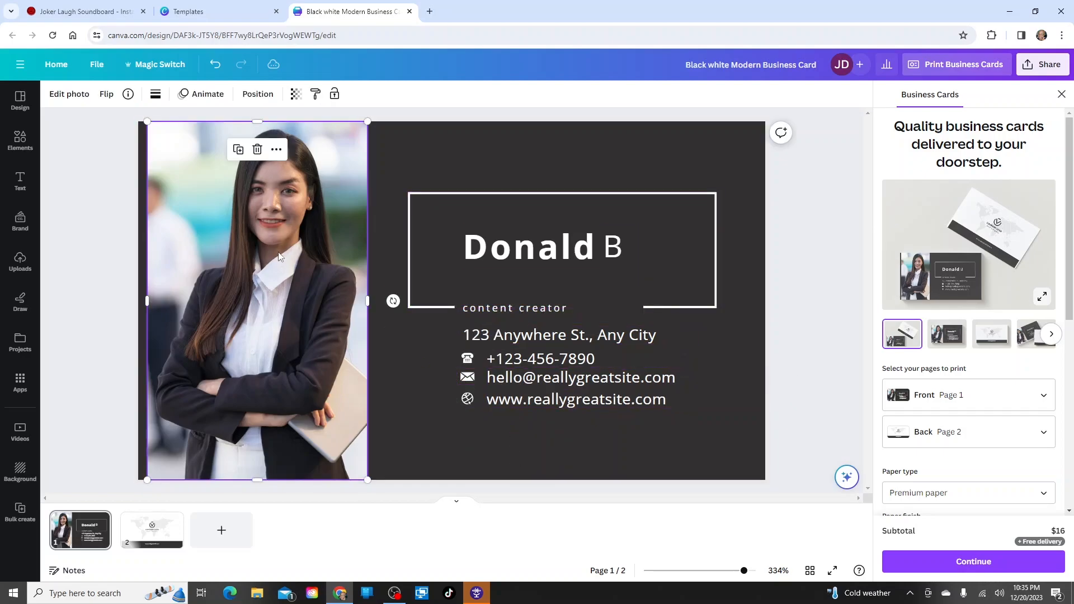
pyautogui.click(20, 262)
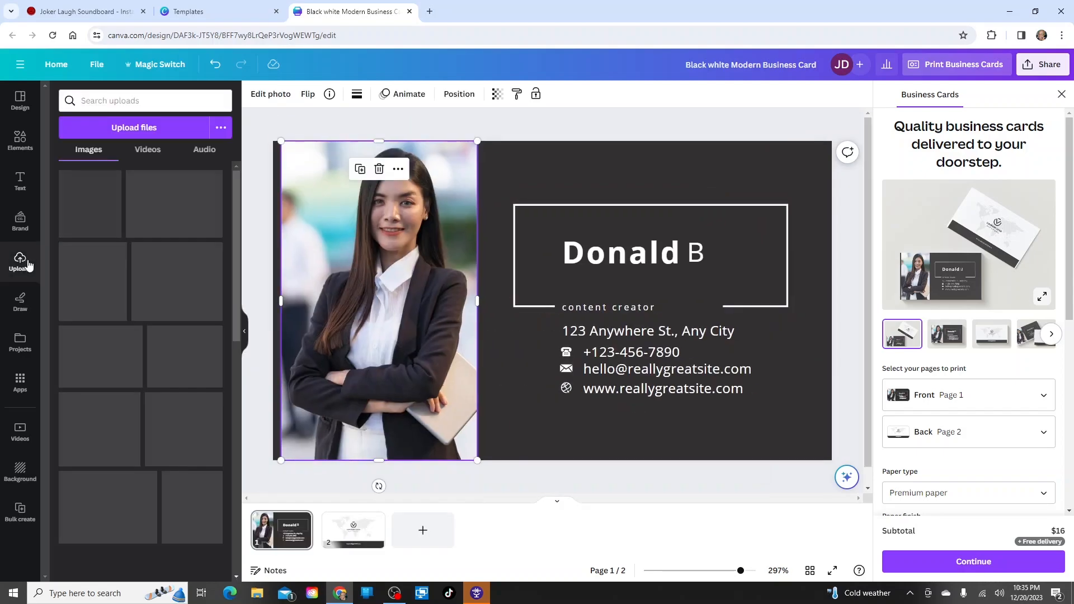
pyautogui.scroll(-5, 151, 332)
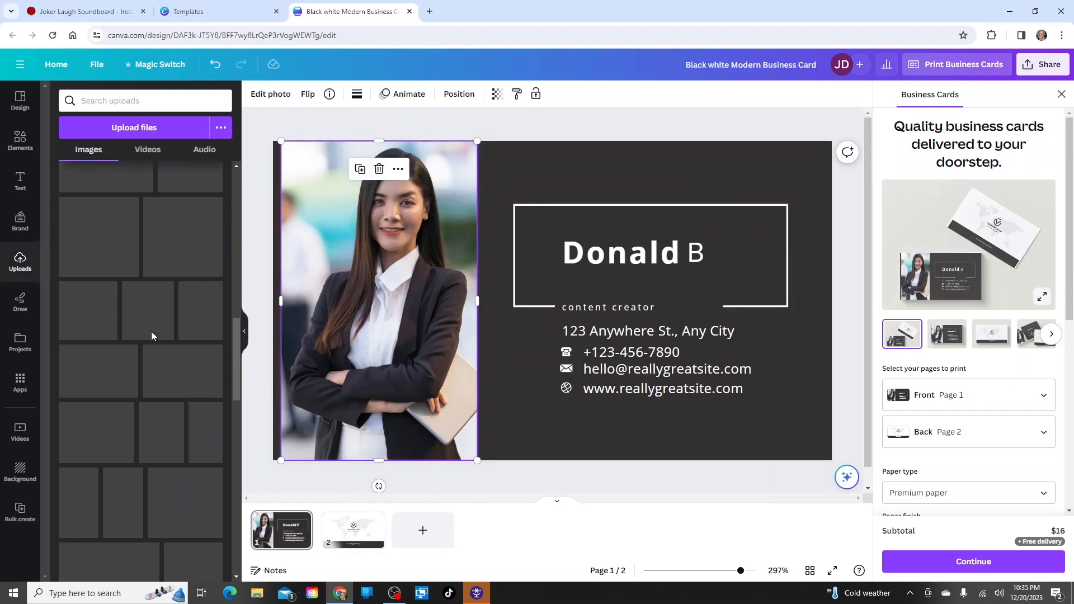
pyautogui.scroll(-10, 153, 336)
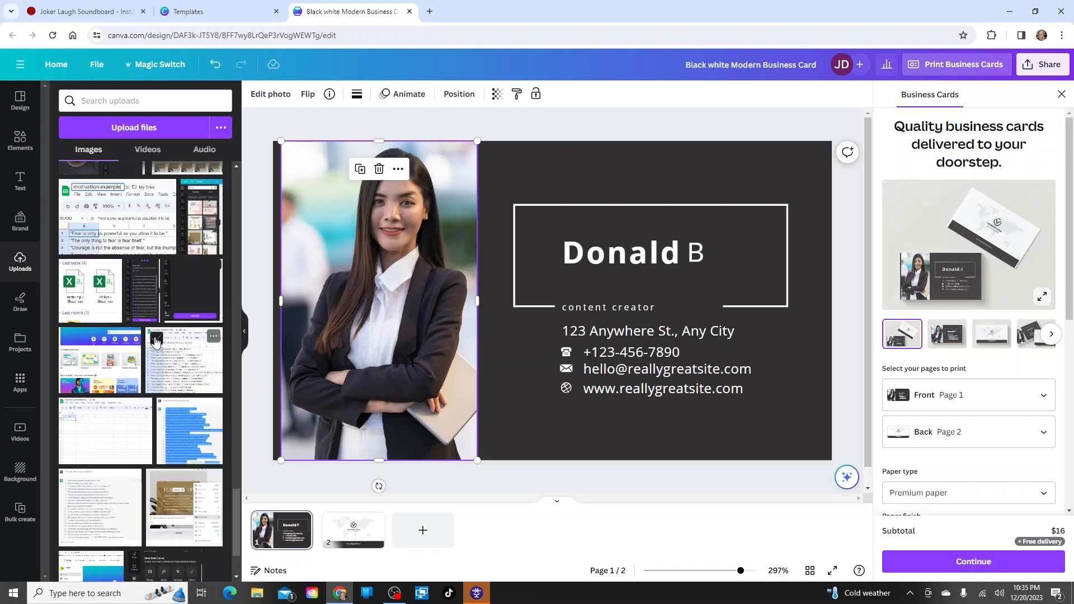
pyautogui.scroll(-5, 155, 337)
pyautogui.scroll(-10, 155, 337)
pyautogui.scroll(-5, 155, 337)
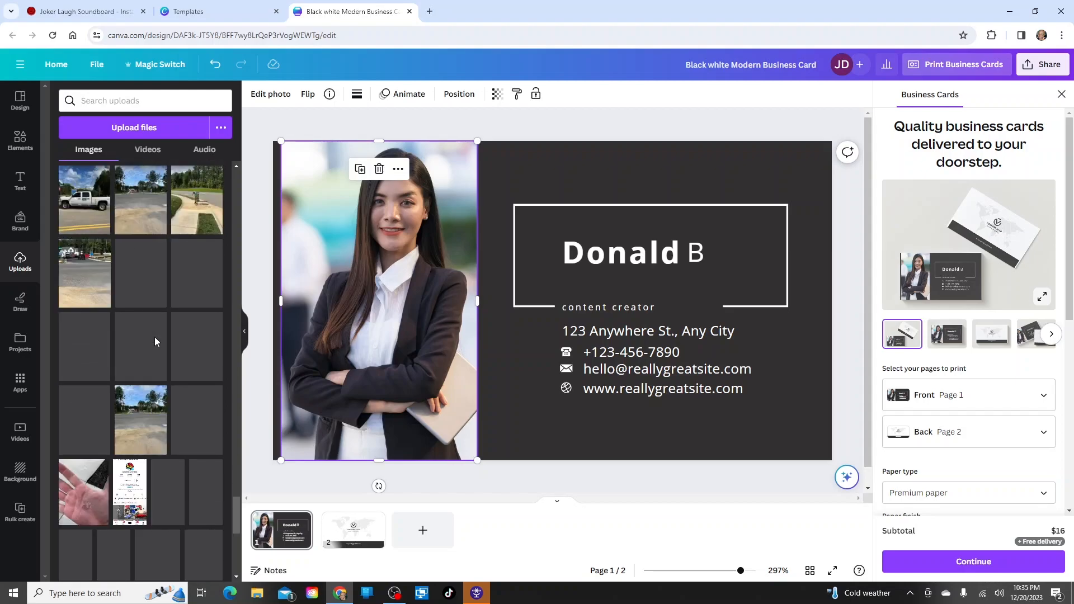
pyautogui.scroll(-5, 155, 342)
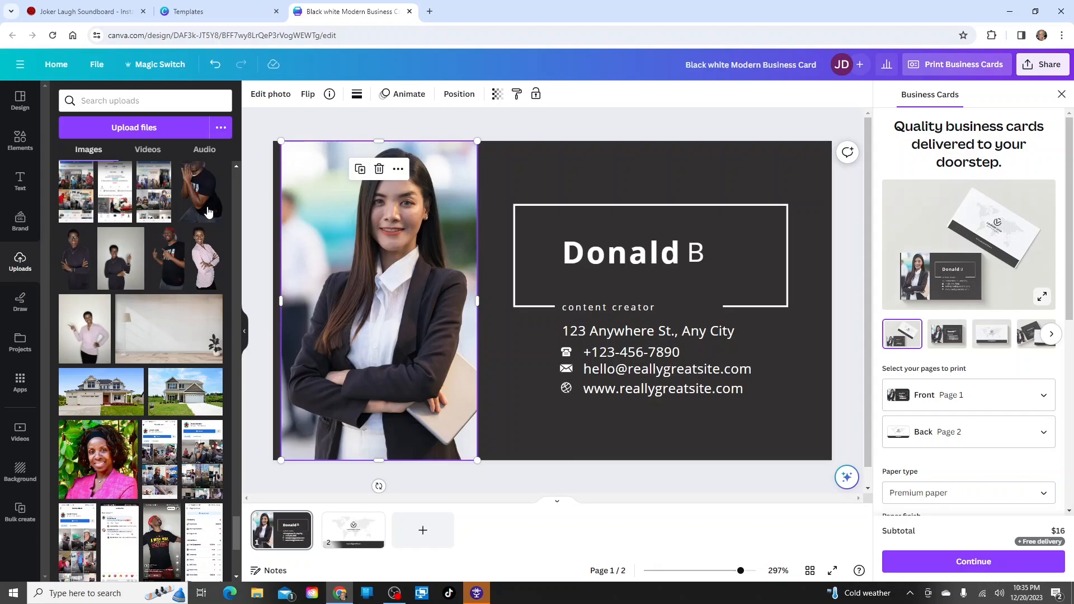
pyautogui.click(210, 216)
# Delete the template's portrait of the woman and put the cut-out man in its place, enlarged to the card's full height
pyautogui.click(418, 300)
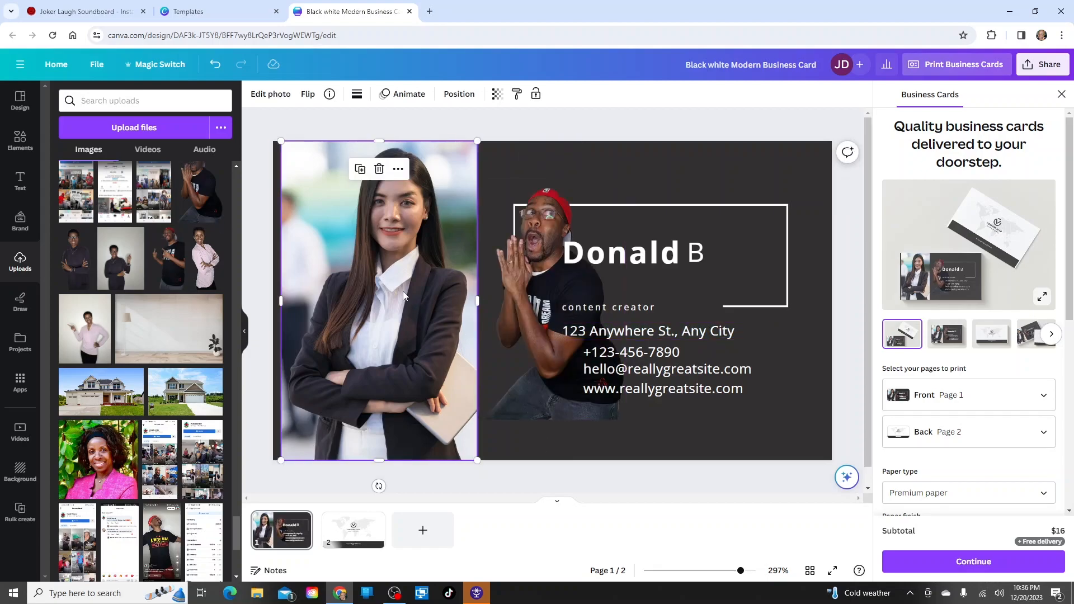
pyautogui.click(379, 169)
pyautogui.moveTo(522, 297); pyautogui.dragTo(325, 257)
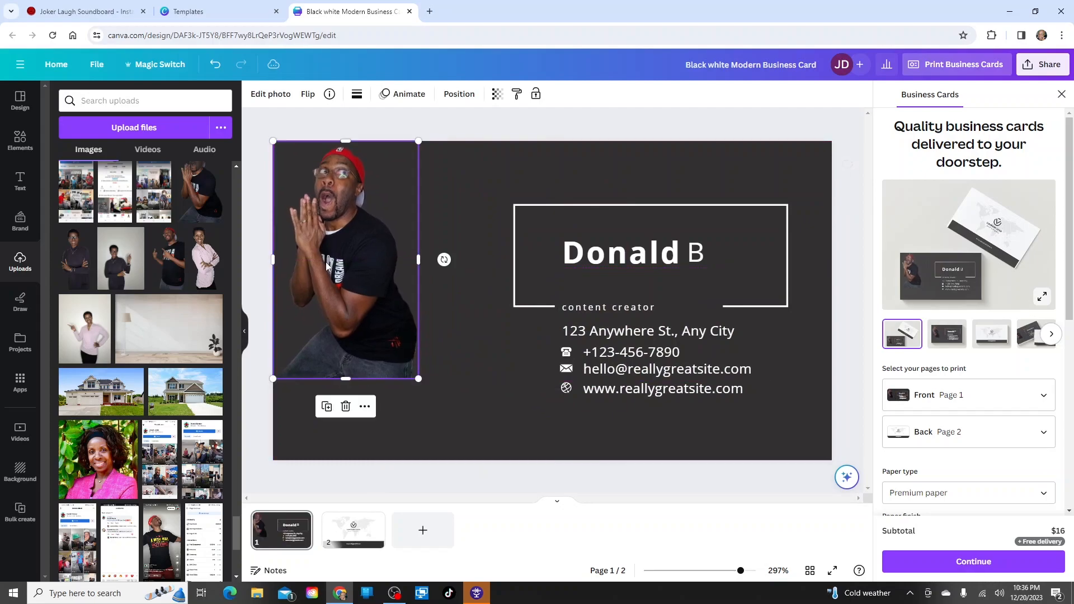
pyautogui.moveTo(418, 379); pyautogui.dragTo(487, 436)
# Try lime green and yellow as the card's background colour, and settle on the solid medium blue
pyautogui.click(500, 348)
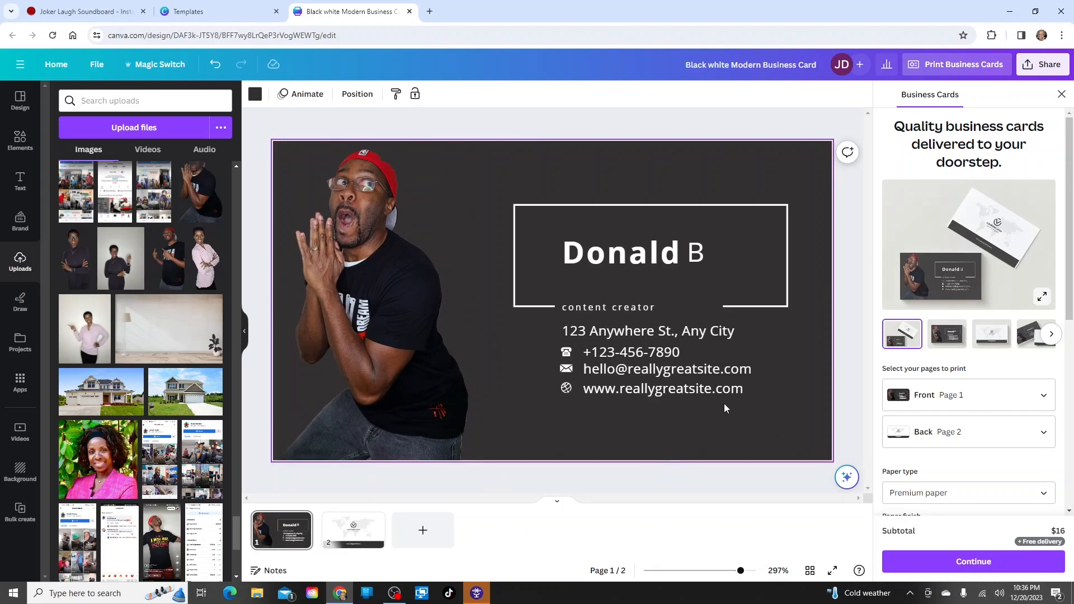
pyautogui.click(255, 94)
pyautogui.click(123, 471)
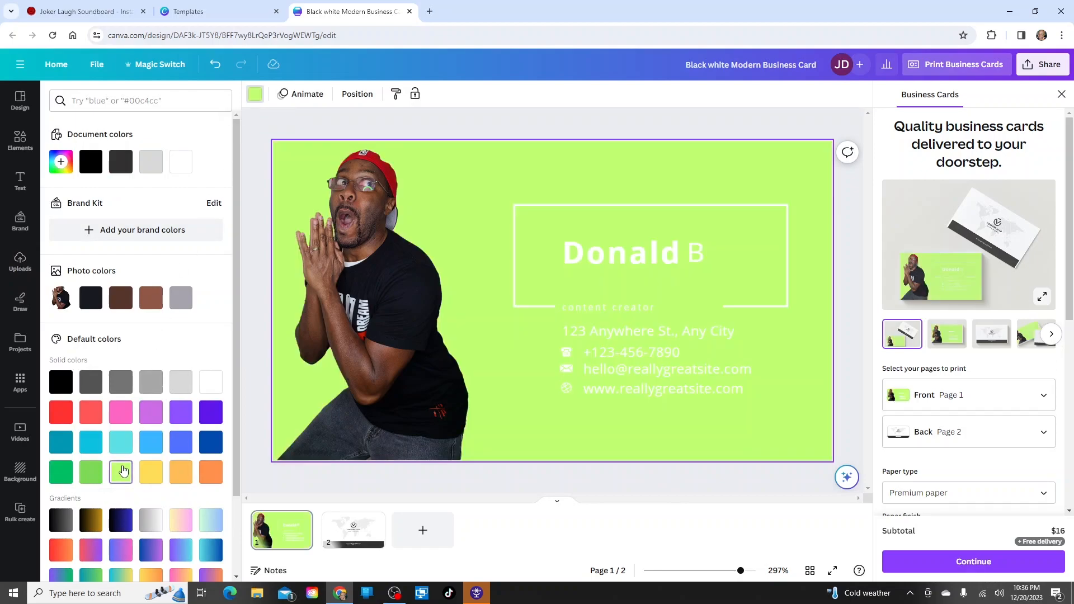
pyautogui.click(152, 471)
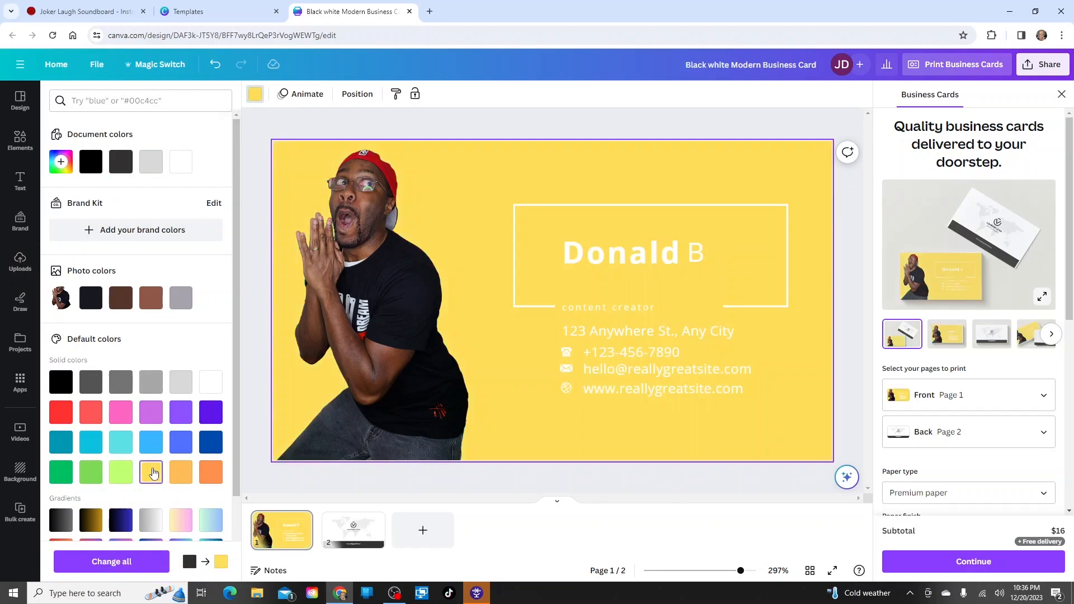
pyautogui.click(180, 446)
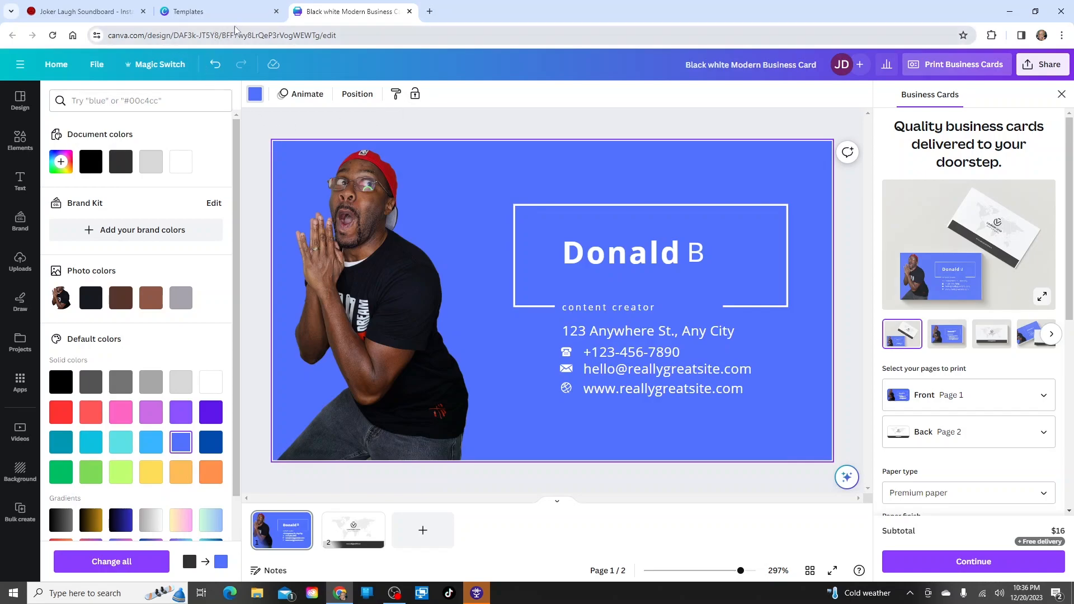
# Close the customized card, start a blank business card from the template gallery and show the uploaded images
pyautogui.click(409, 11)
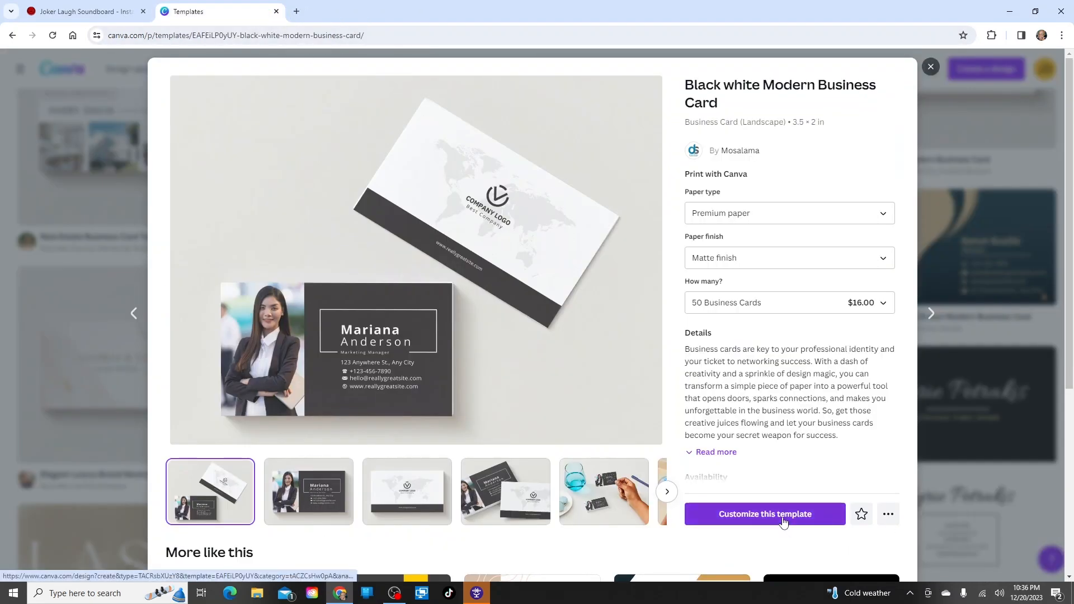
pyautogui.click(932, 67)
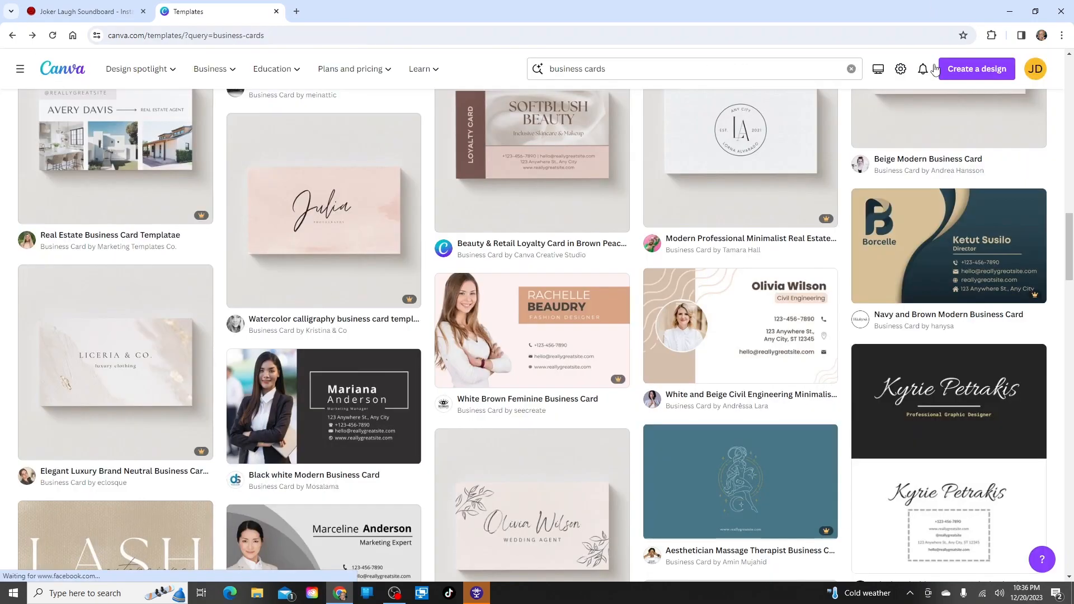
pyautogui.scroll(6, 302, 399)
pyautogui.scroll(10, 302, 399)
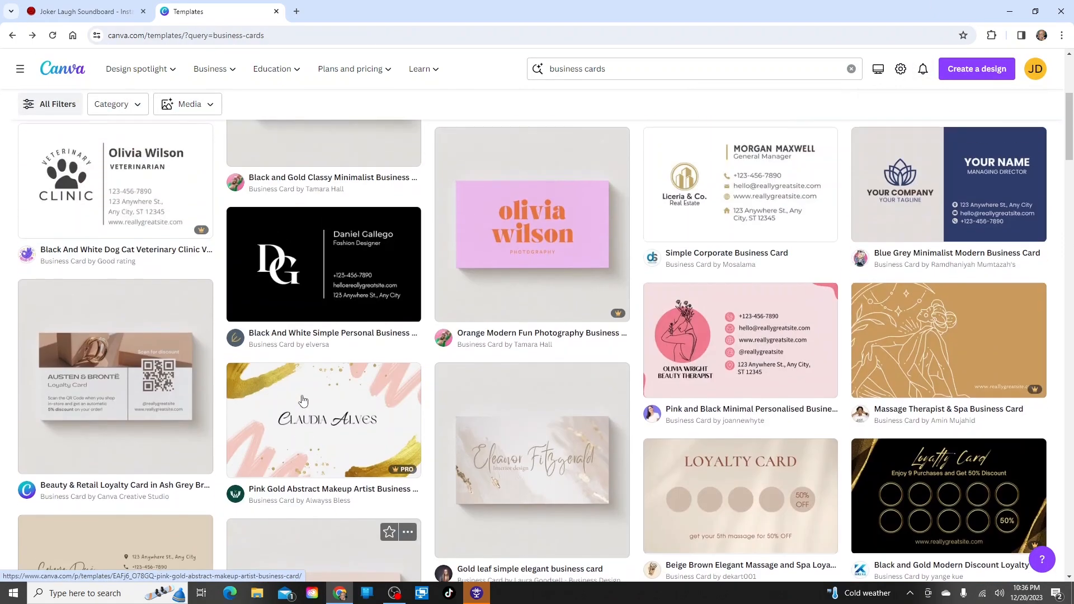
pyautogui.click(113, 289)
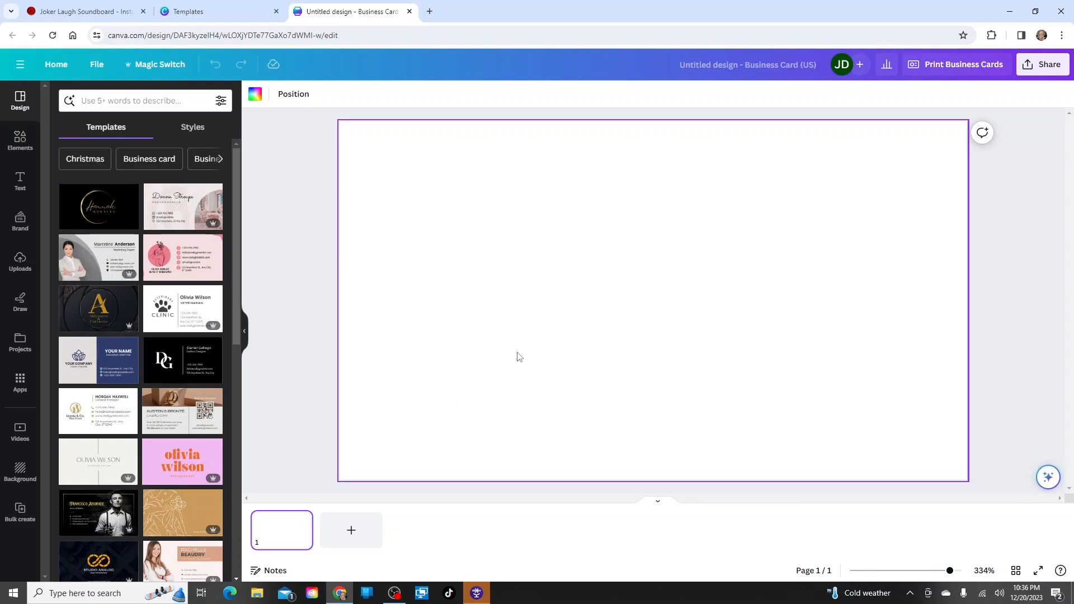
pyautogui.click(22, 269)
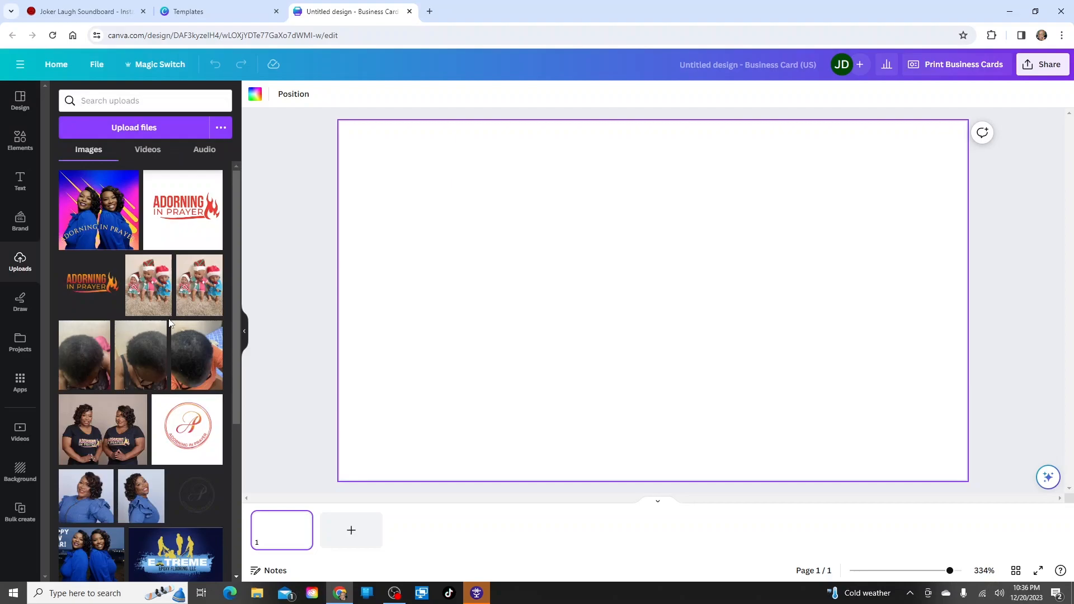
# Try the uploaded photo of the dolls in Christmas hats on the blank card, stretch it taller and delete it
pyautogui.click(148, 283)
pyautogui.moveTo(651, 165); pyautogui.dragTo(652, 121)
pyautogui.moveTo(654, 436)
pyautogui.mouseDown()
pyautogui.moveTo(653, 479)
pyautogui.moveTo(653, 455)
pyautogui.mouseUp()
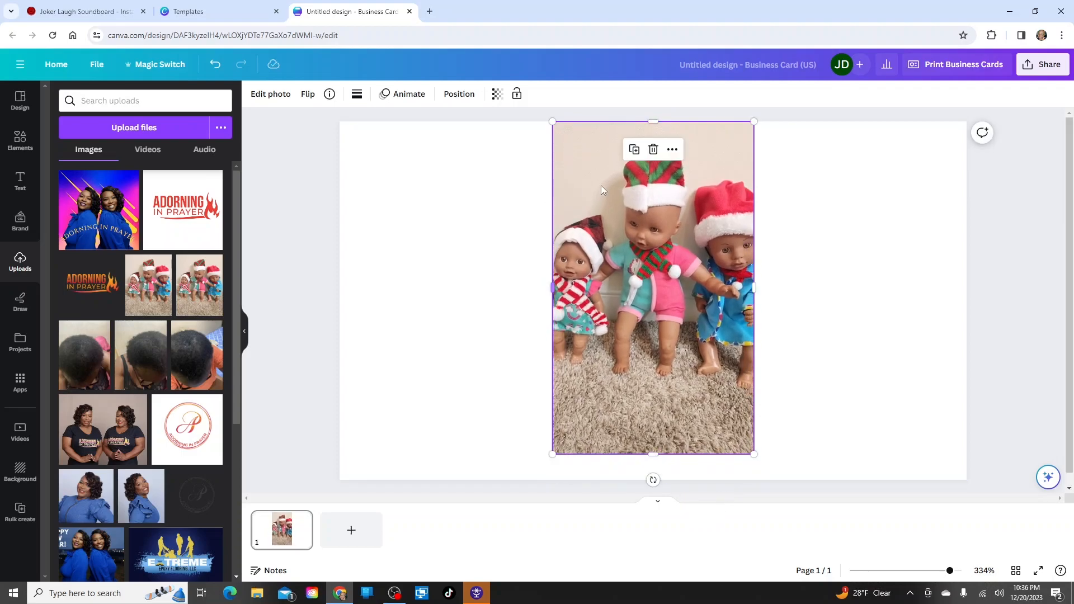
pyautogui.click(652, 151)
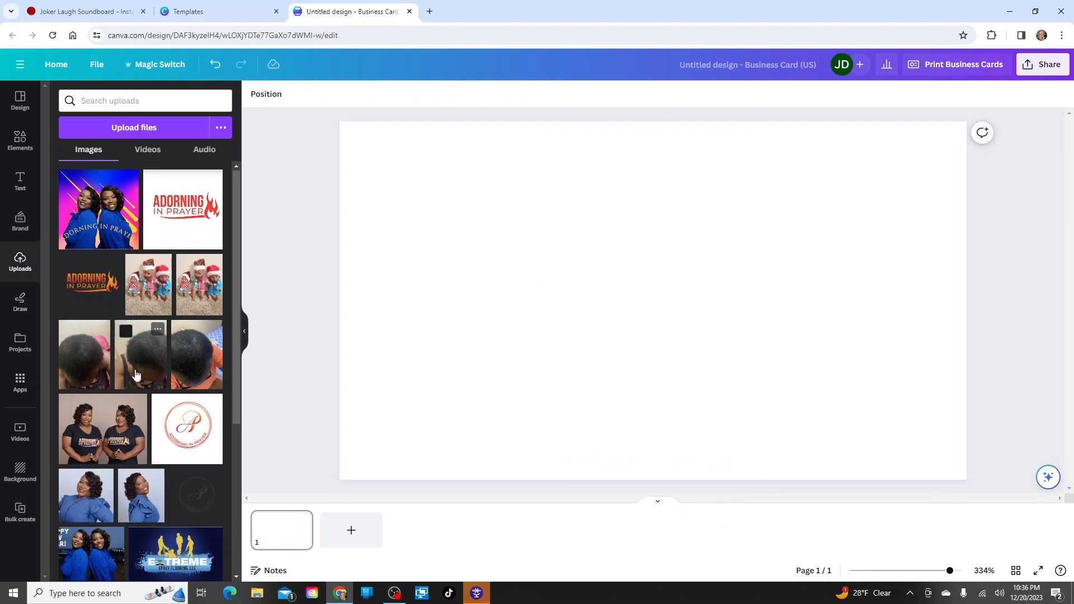
# Insert the uploaded cut-out of the man with headphones giving a thumbs-up and place it in the card's lower-left corner
pyautogui.scroll(-4, 139, 375)
pyautogui.scroll(-10, 141, 380)
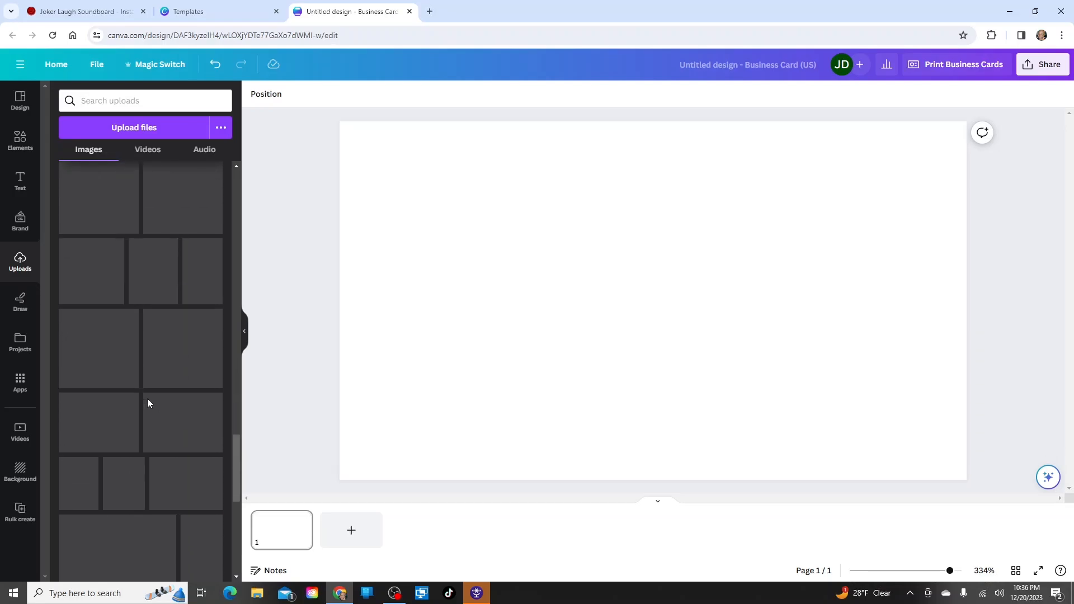
pyautogui.scroll(-10, 171, 497)
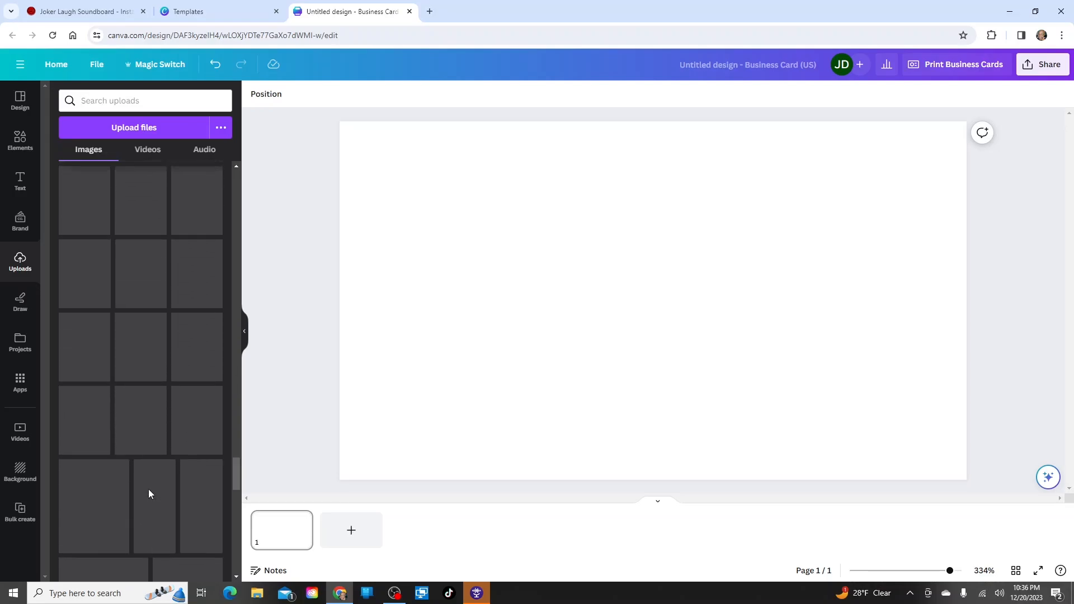
pyautogui.scroll(-5, 116, 378)
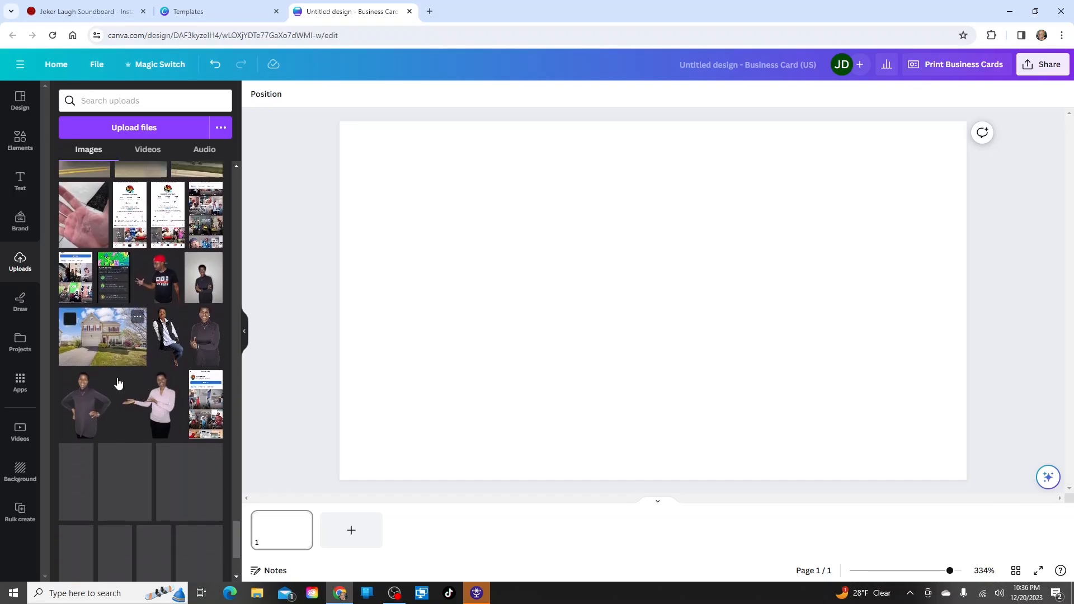
pyautogui.scroll(-2, 117, 383)
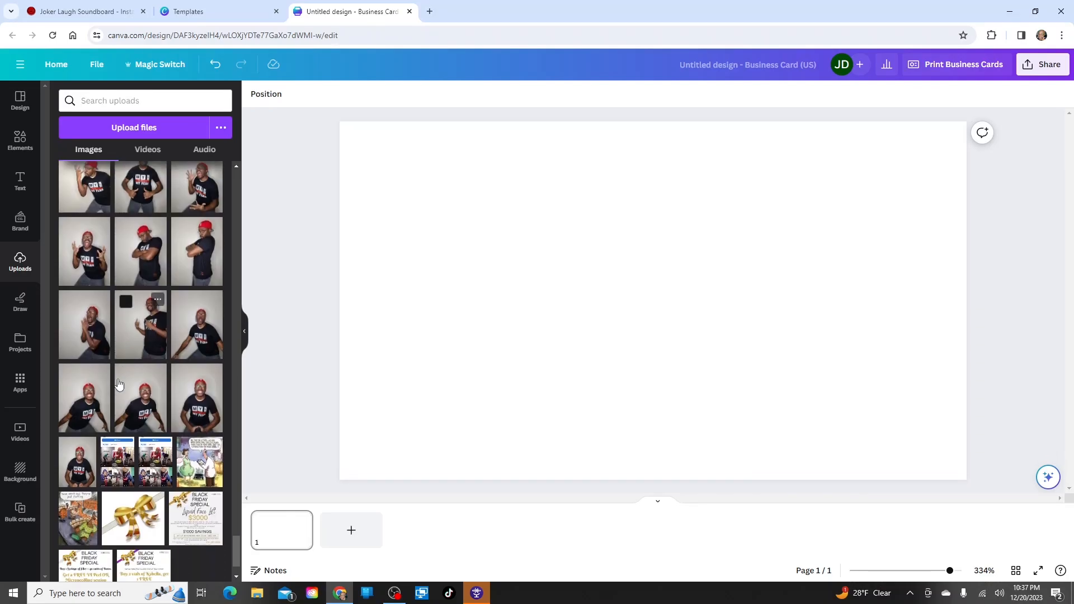
pyautogui.scroll(-5, 119, 384)
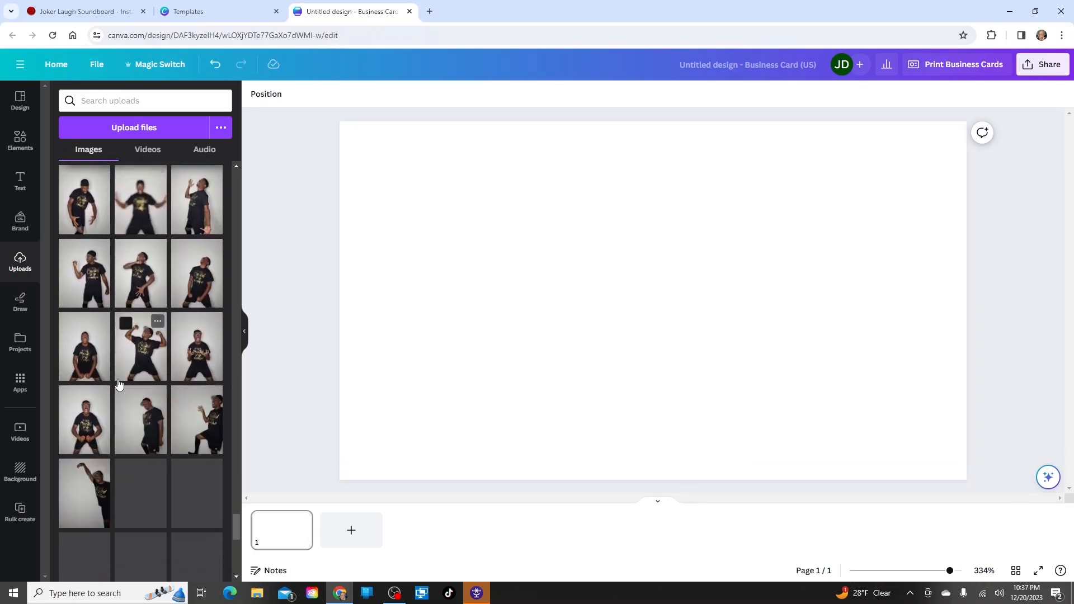
pyautogui.scroll(-3, 118, 383)
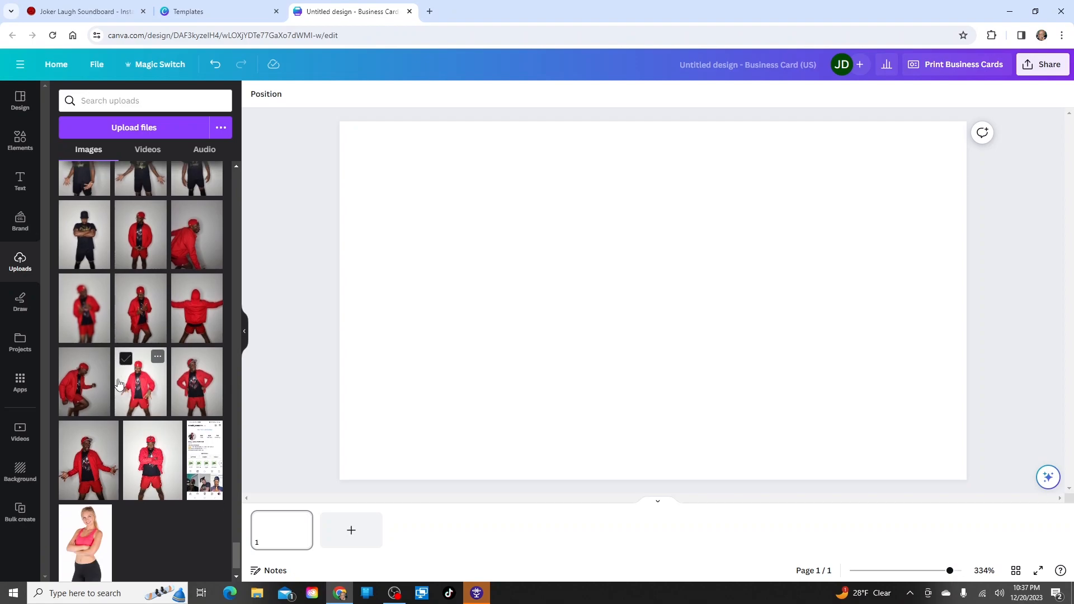
pyautogui.scroll(-5, 117, 383)
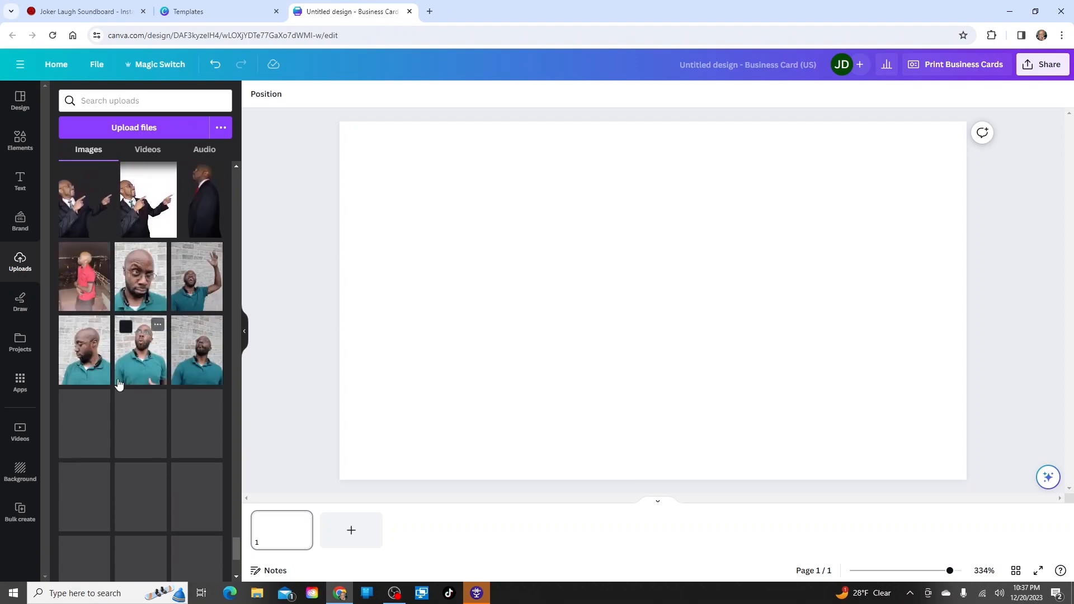
pyautogui.scroll(-5, 118, 384)
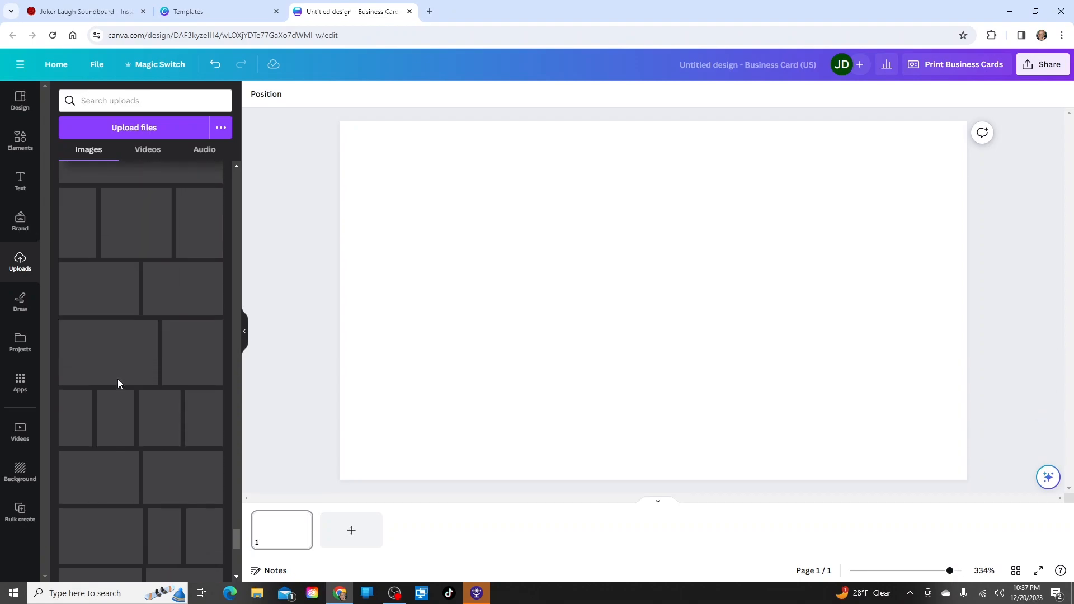
pyautogui.scroll(-5, 118, 383)
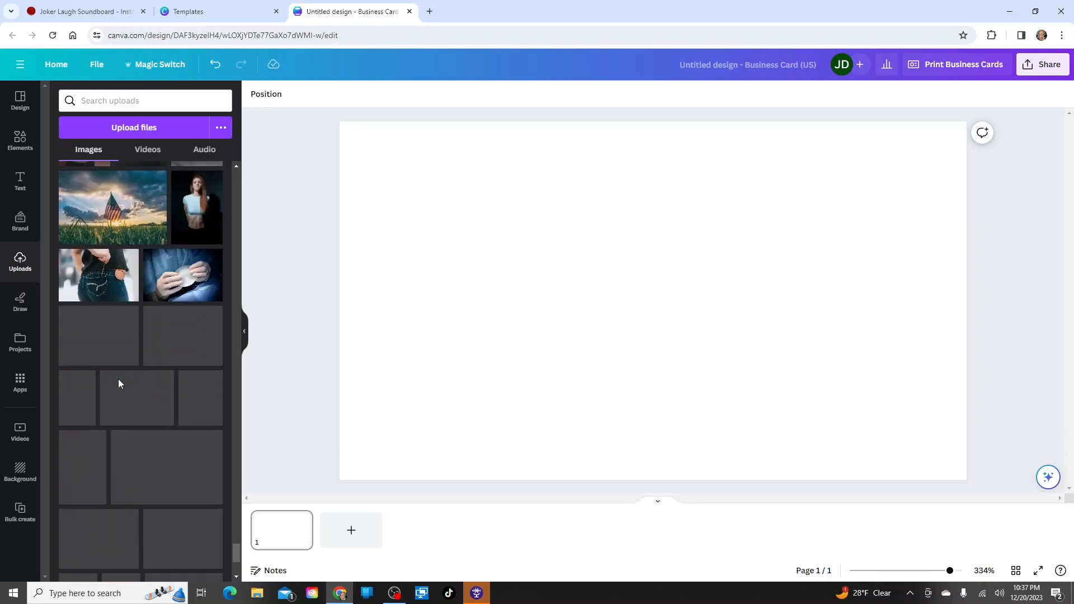
pyautogui.scroll(-5, 118, 384)
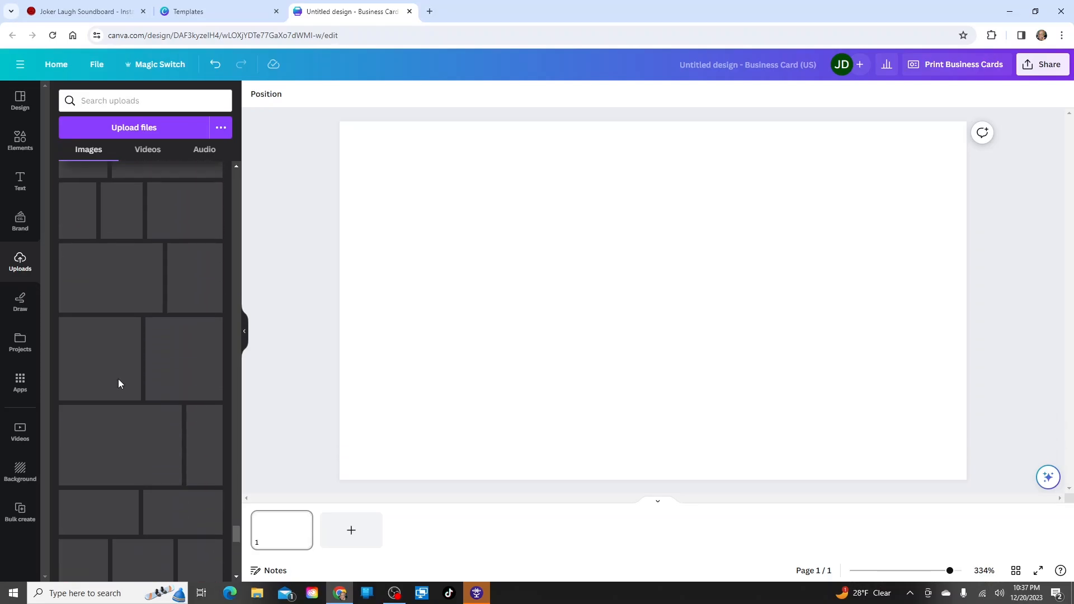
pyautogui.scroll(-3, 126, 299)
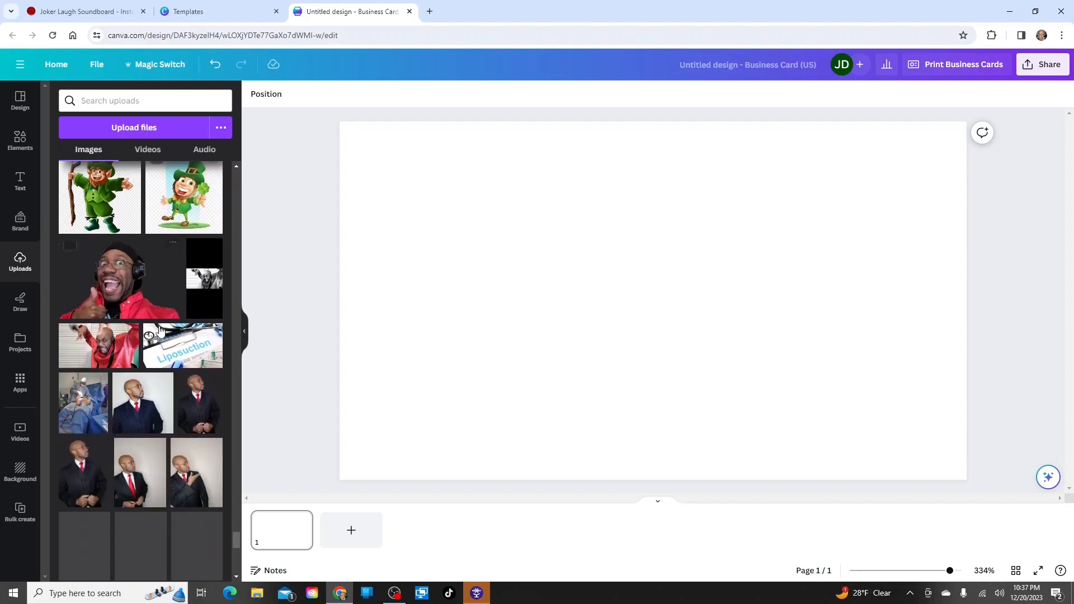
pyautogui.click(126, 300)
pyautogui.moveTo(672, 310); pyautogui.dragTo(553, 361)
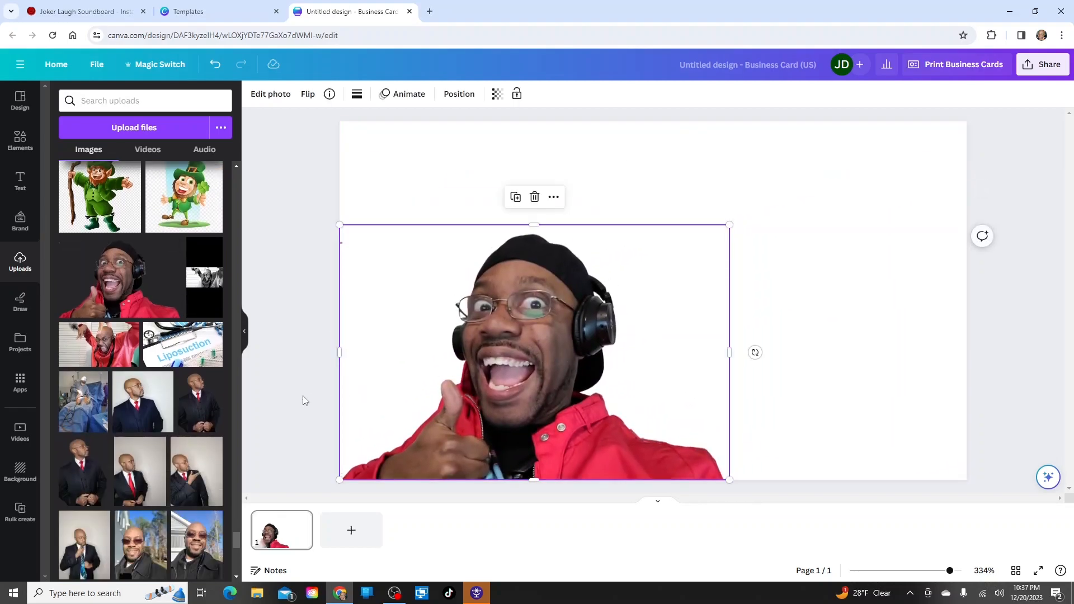
# Add the uploaded TikTok logo on the right side of the card, beside the man's photo
pyautogui.scroll(-10, 163, 374)
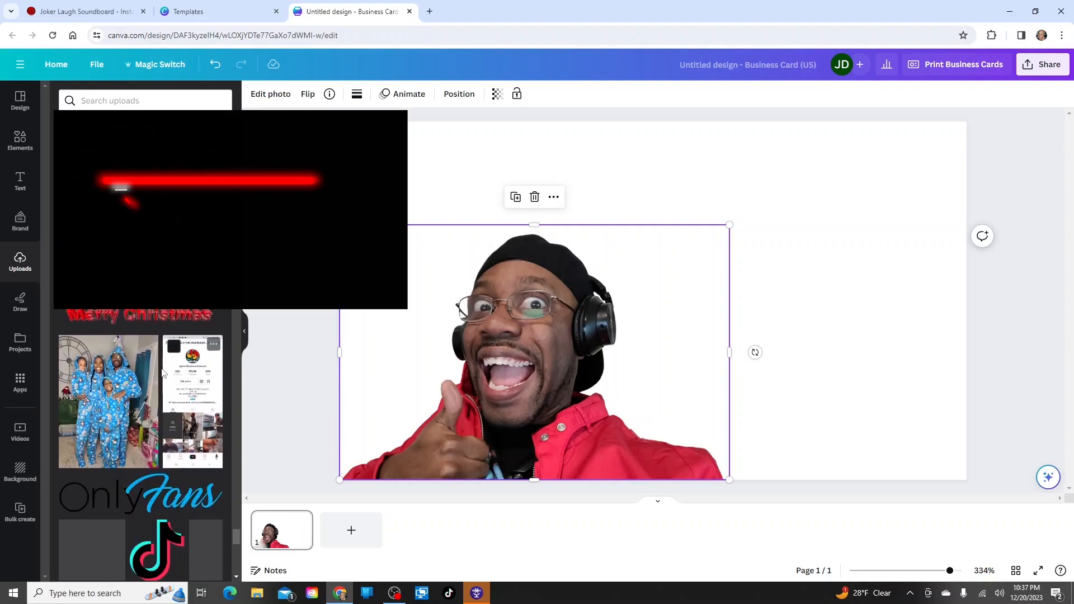
pyautogui.scroll(-1, 163, 374)
pyautogui.moveTo(163, 498); pyautogui.dragTo(813, 330)
# Add a heading text box in the default heading style to the card
pyautogui.click(20, 182)
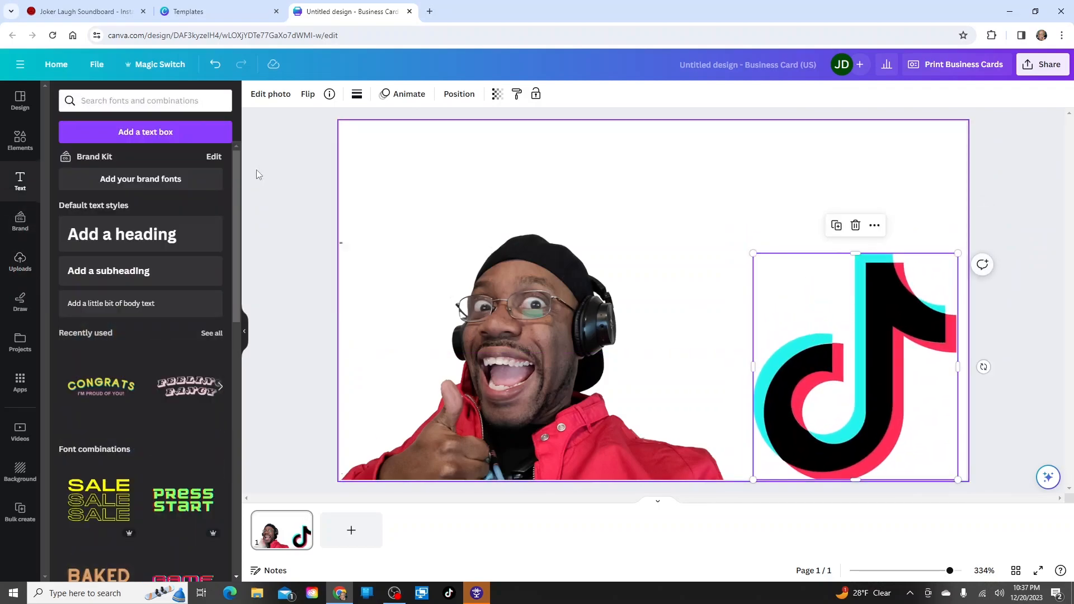
pyautogui.click(122, 234)
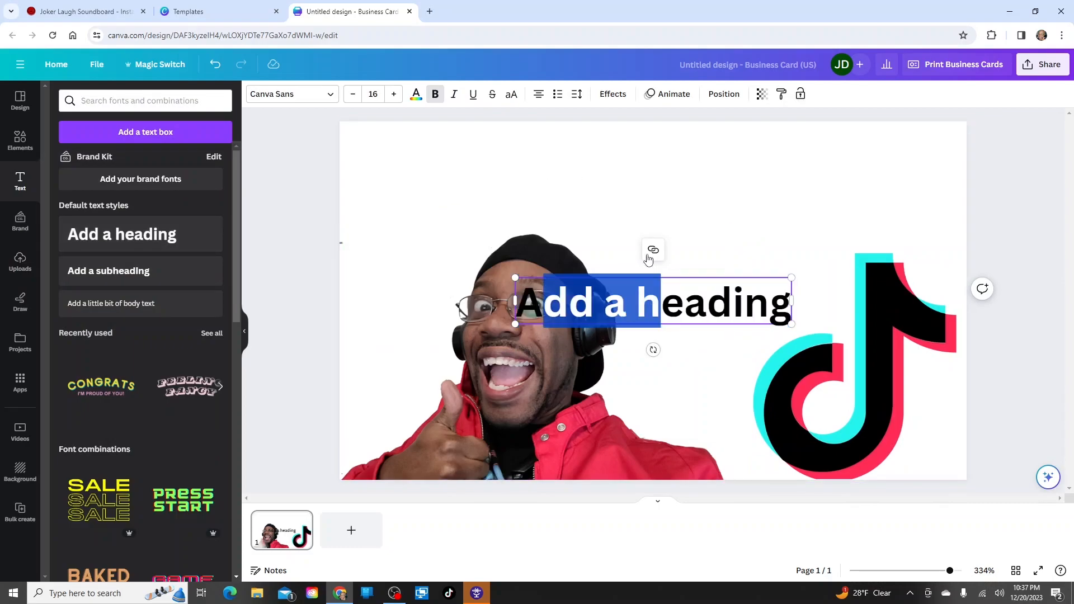
pyautogui.click(687, 349)
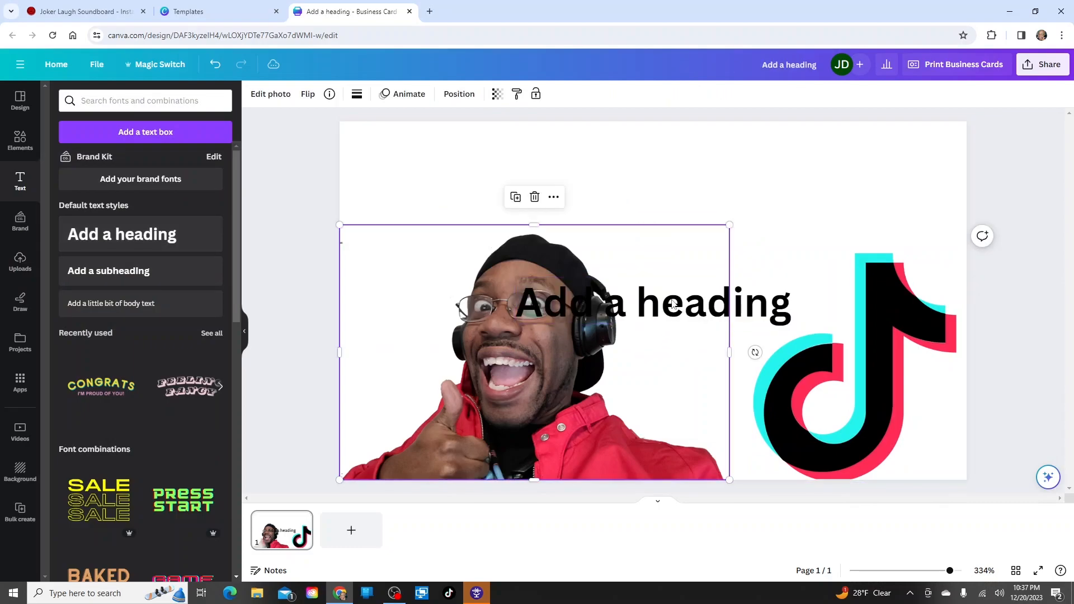
# Replace the placeholder text of the heading on the card with "business cards"
pyautogui.doubleClick(697, 314)
pyautogui.click(709, 311)
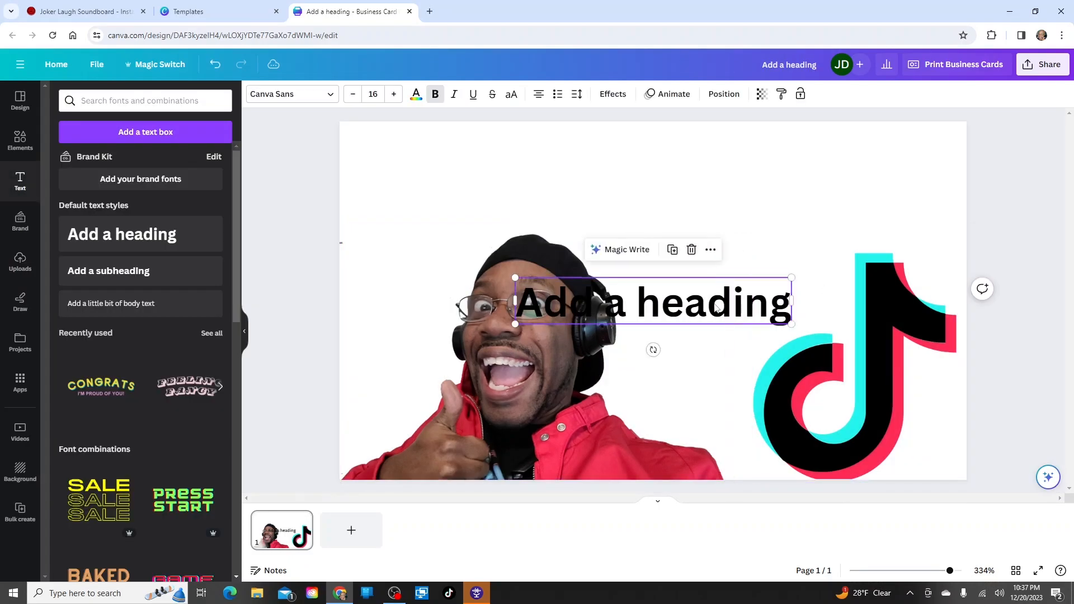
pyautogui.doubleClick(716, 307)
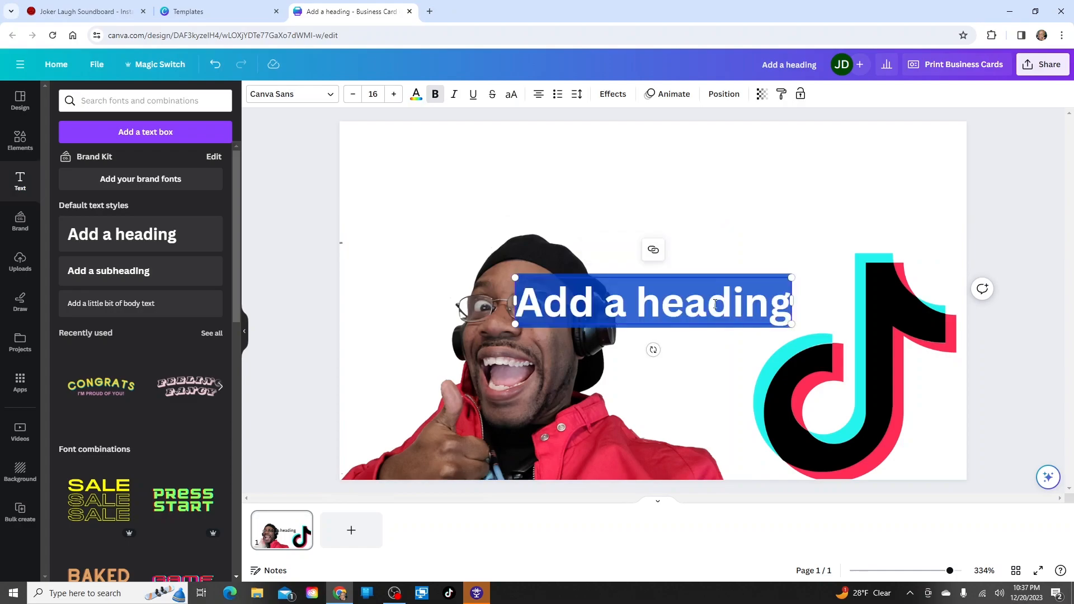
pyautogui.write('he')
pyautogui.press('BackSpace')
pyautogui.press('BackSpace')
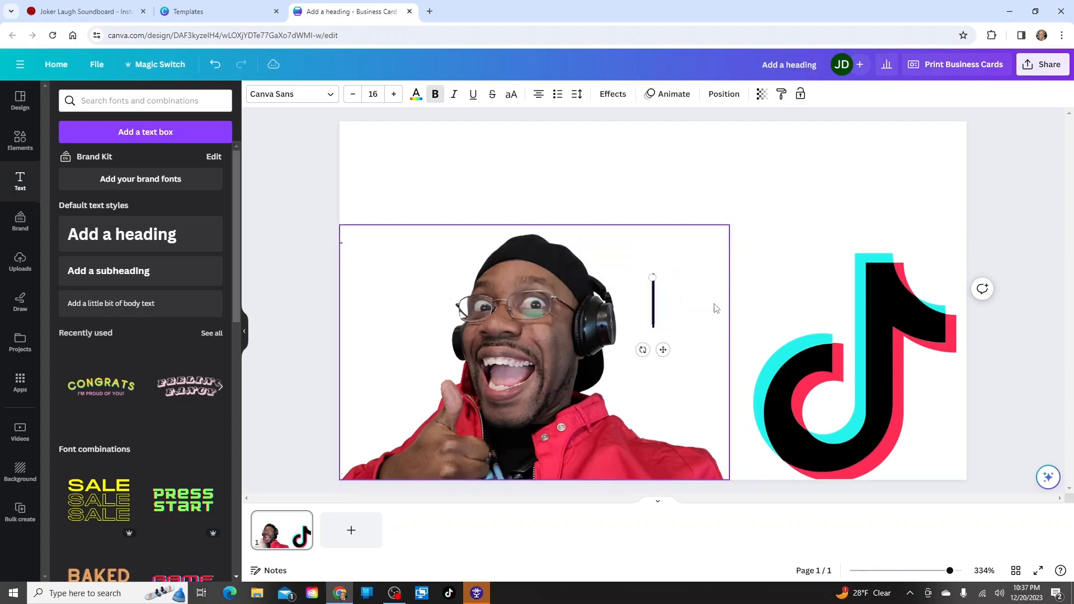
pyautogui.write('business cards')
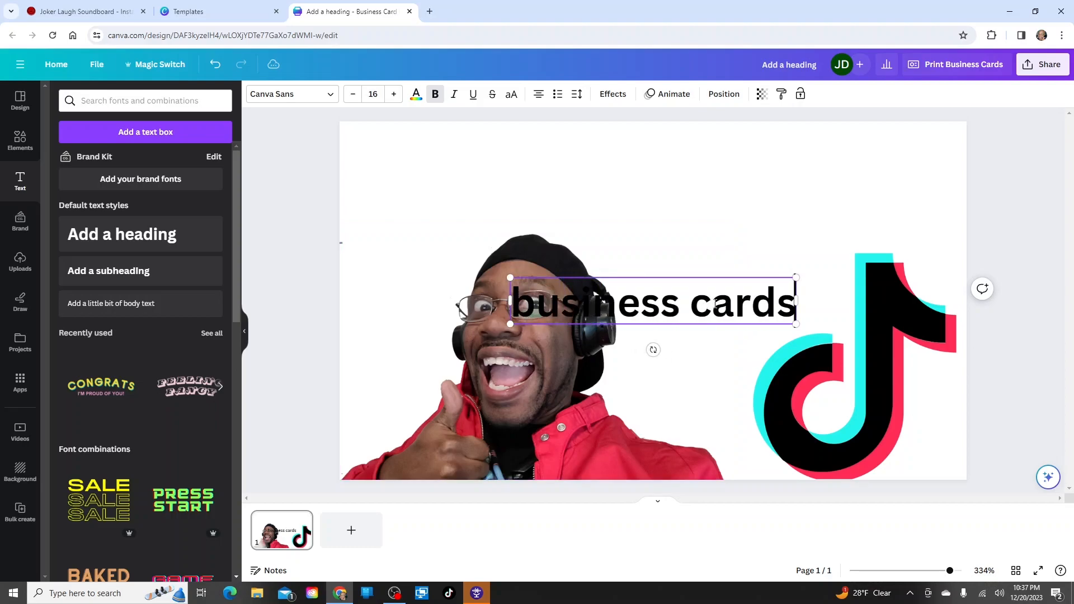
# Move the heading to the card's top centre and shift the man's photo and the TikTok logo closer to the middle
pyautogui.click(854, 211)
pyautogui.moveTo(677, 317); pyautogui.dragTo(661, 169)
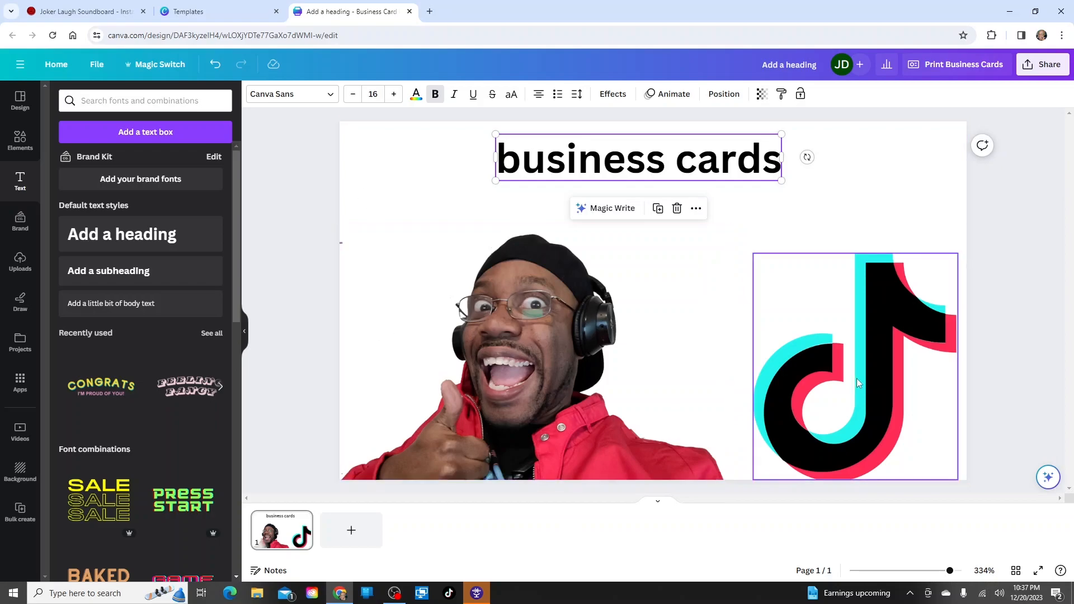
pyautogui.moveTo(552, 390); pyautogui.dragTo(612, 386)
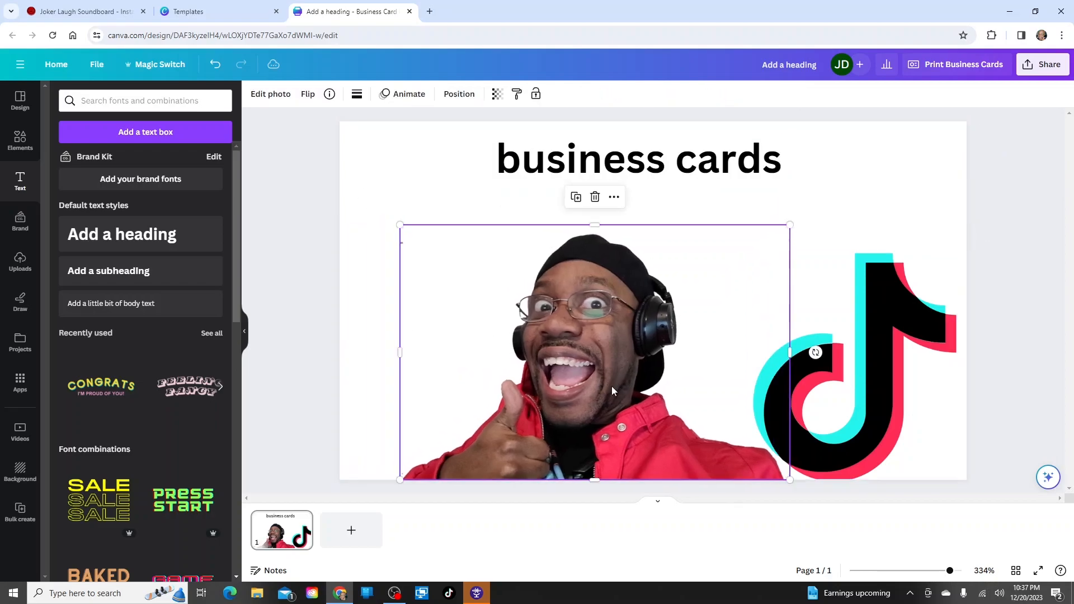
pyautogui.moveTo(834, 389); pyautogui.dragTo(772, 388)
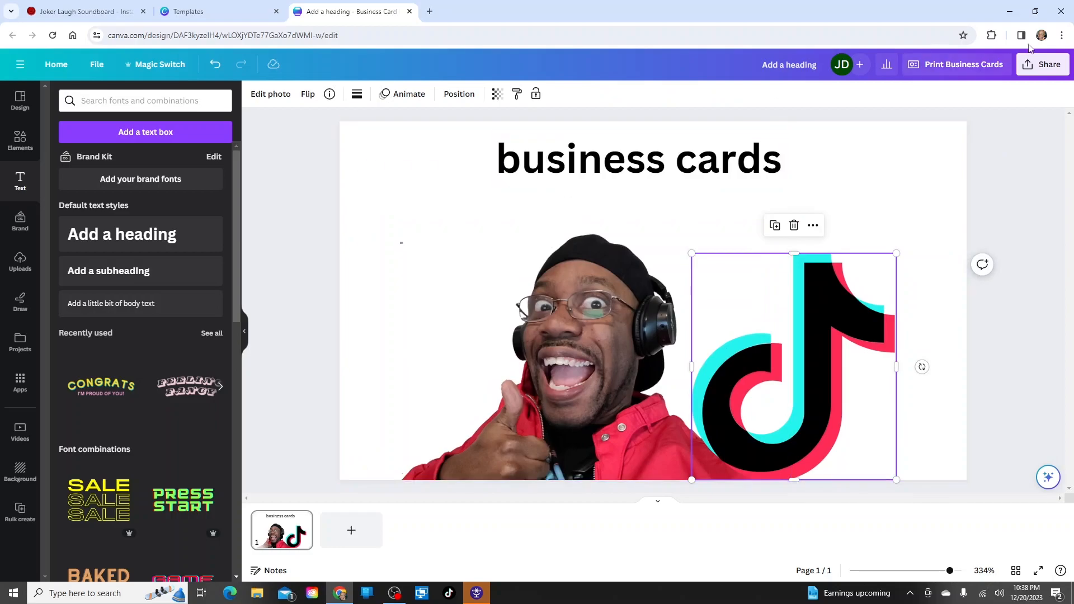
# Open the print options for the business cards, check the back page choices and add a blank second page to the design
pyautogui.click(949, 65)
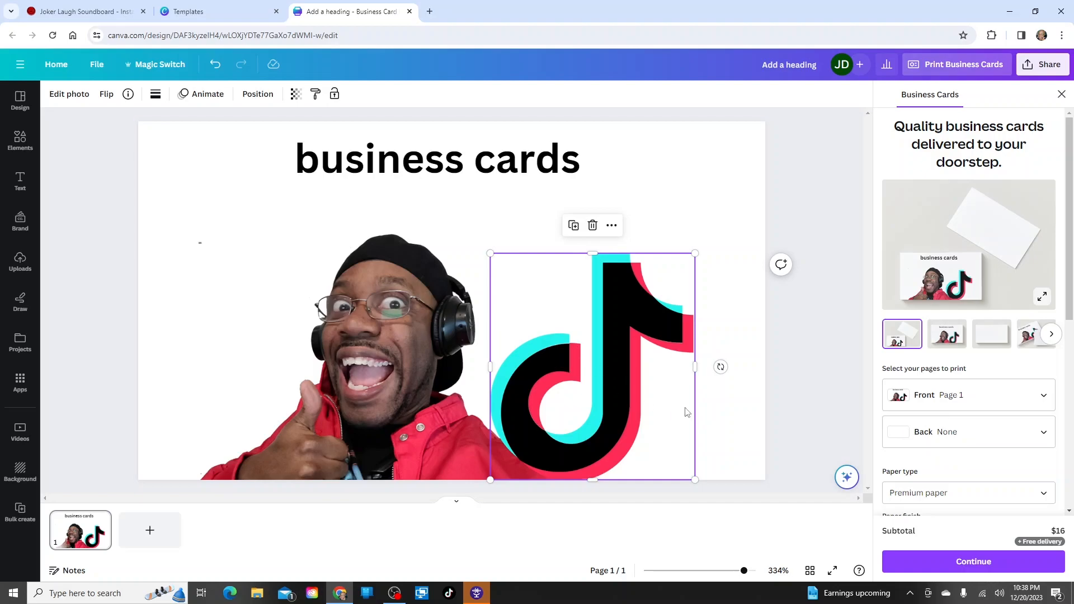
pyautogui.click(947, 433)
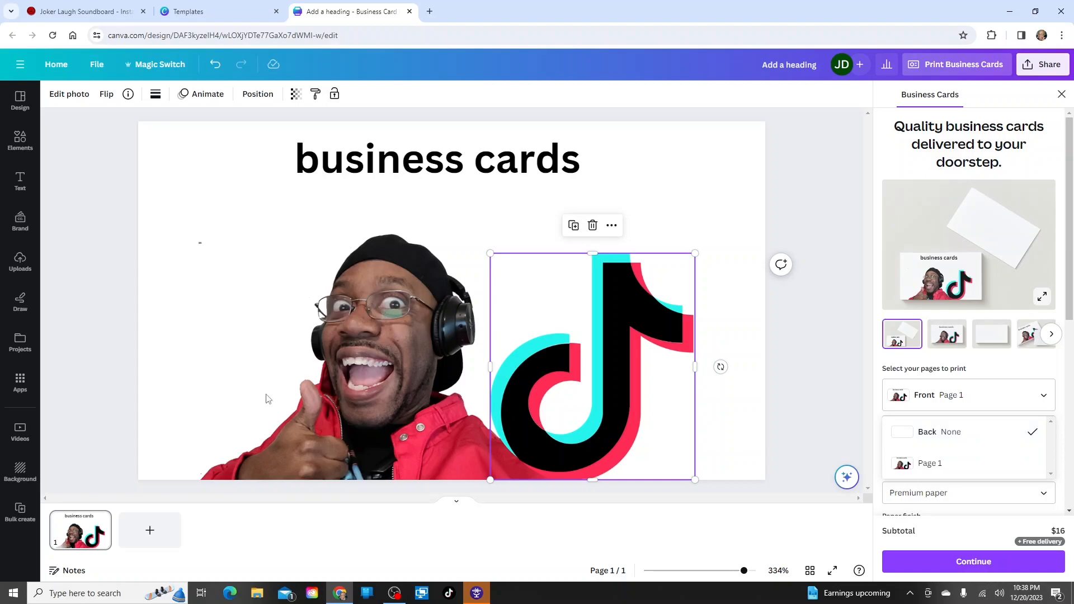
pyautogui.click(156, 526)
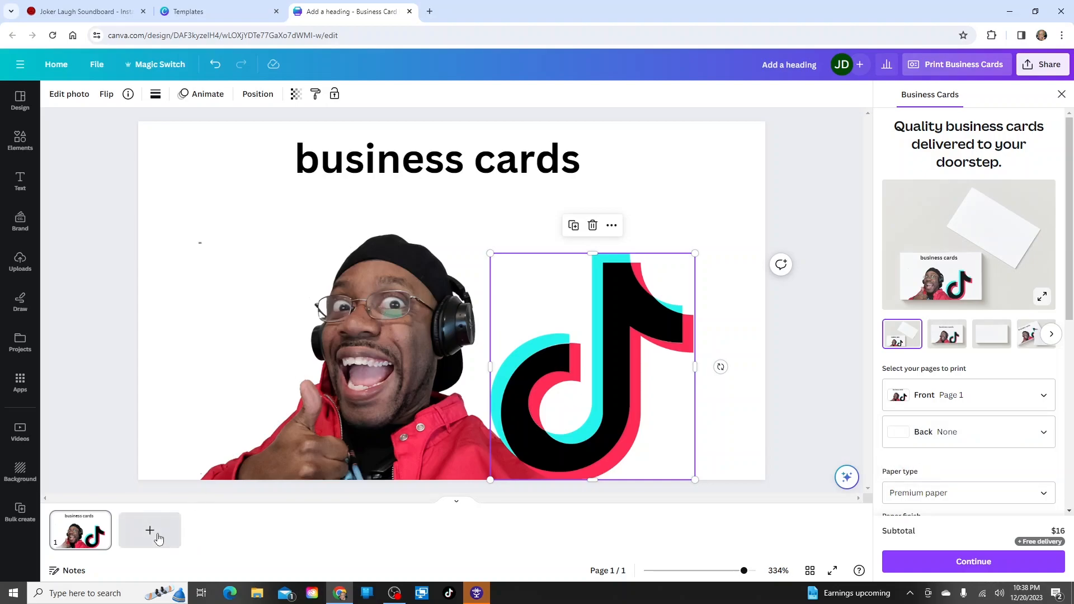
pyautogui.click(148, 531)
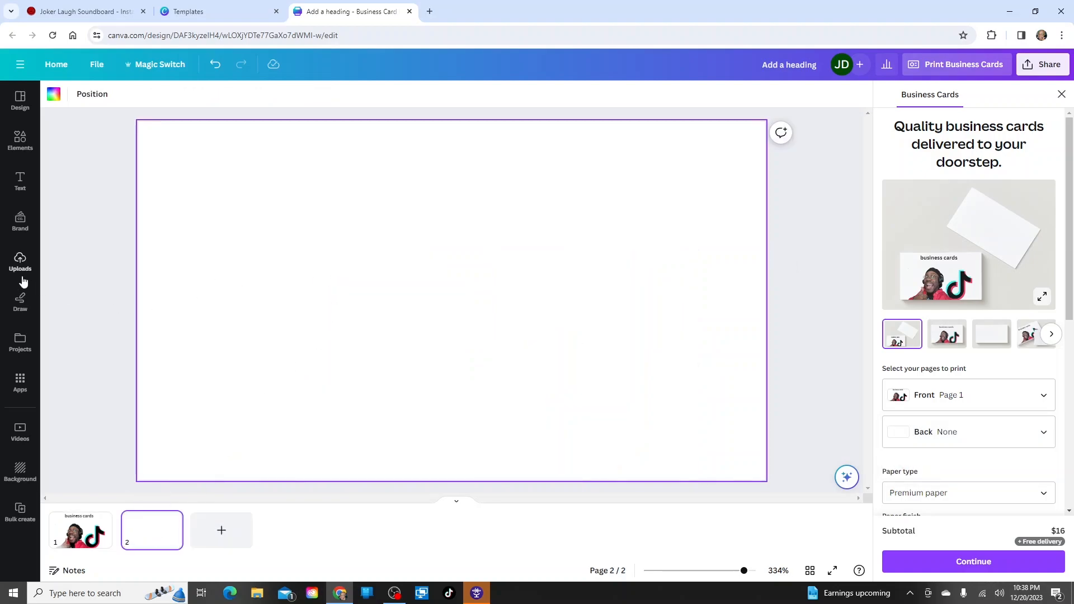
# Place the uploaded cut-out of the man in the blue shirt on page 2 with the TikTok logo to his right
pyautogui.click(23, 233)
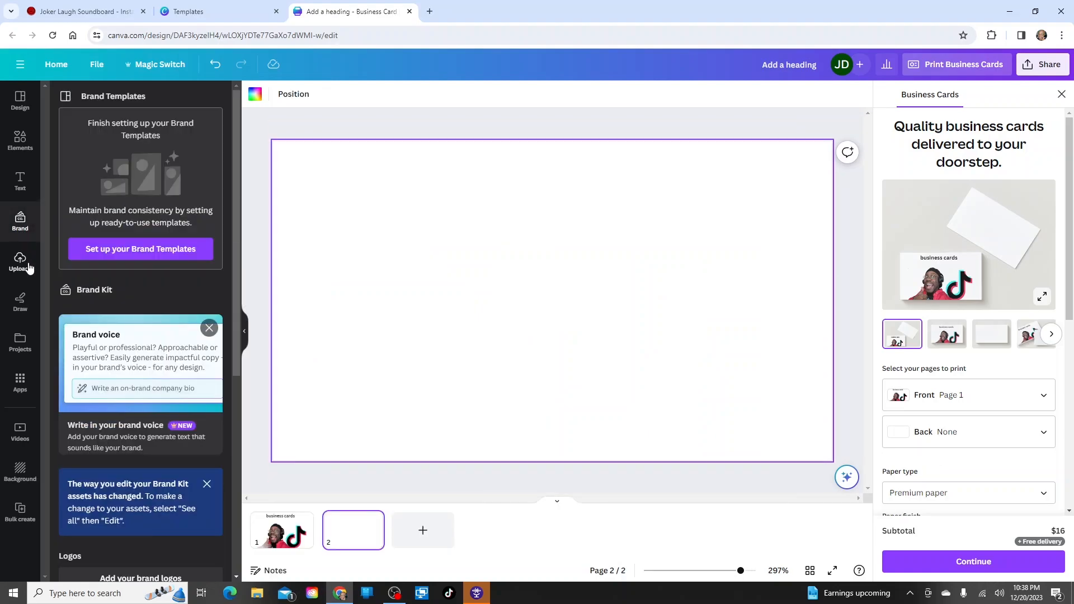
pyautogui.click(28, 274)
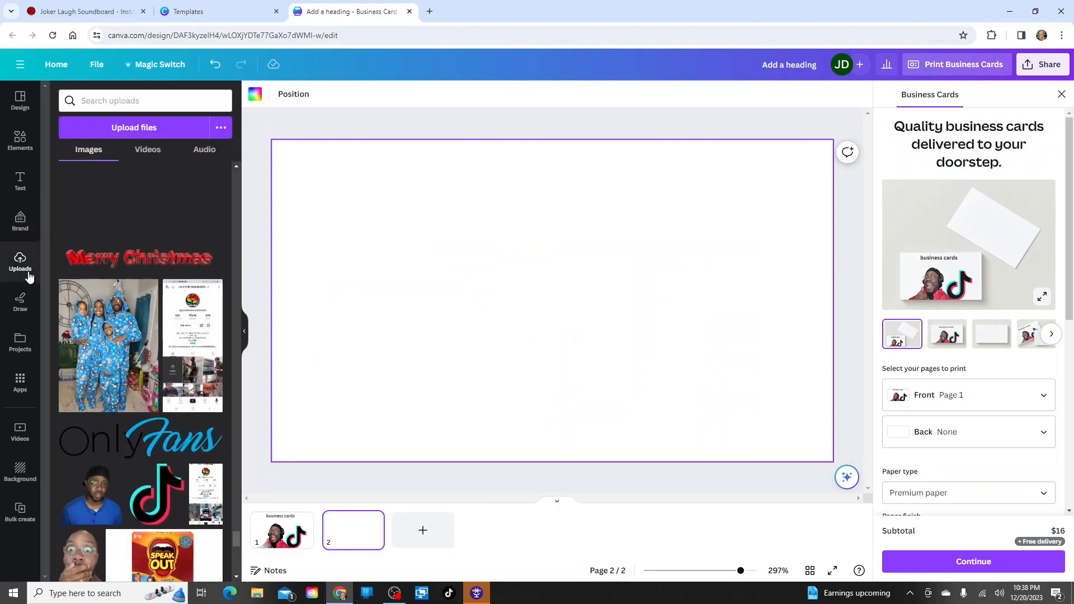
pyautogui.click(111, 509)
pyautogui.moveTo(584, 324); pyautogui.dragTo(587, 334)
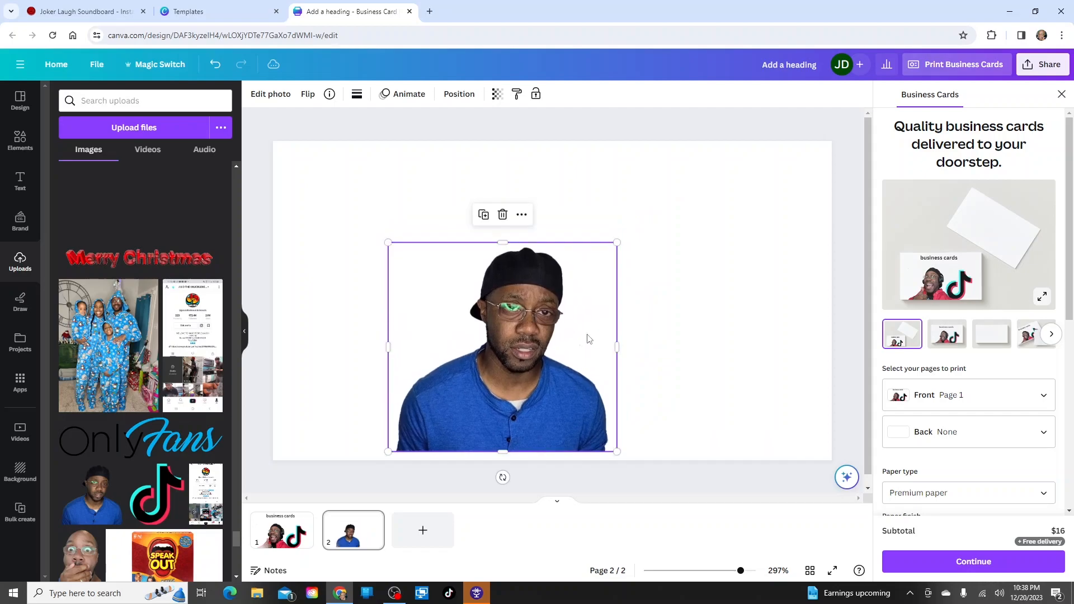
pyautogui.moveTo(166, 507); pyautogui.dragTo(658, 263)
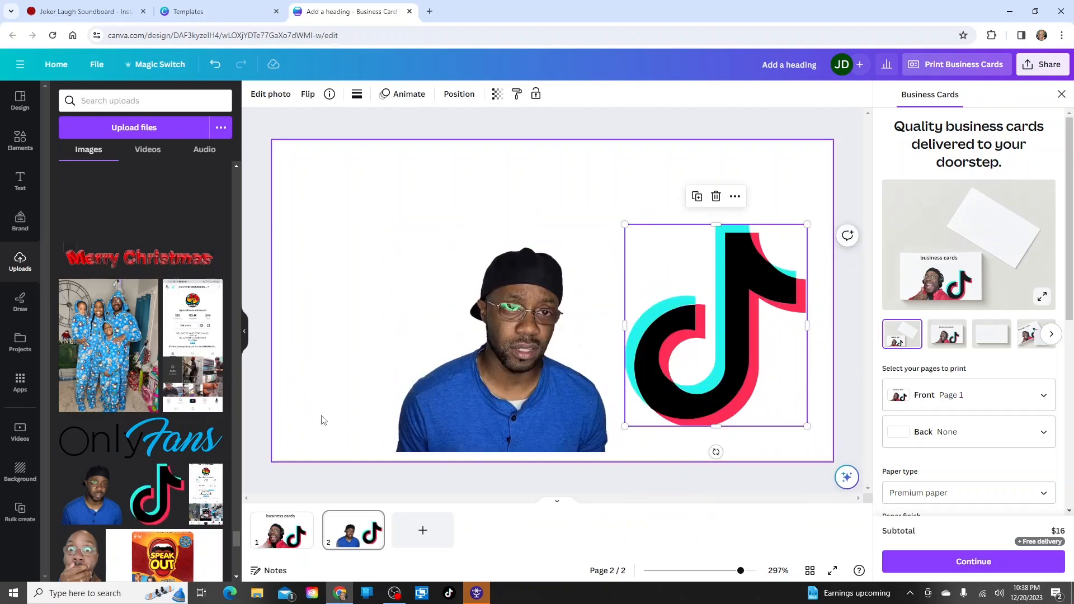
# Assign Page 2 as the back of the printed business card
pyautogui.click(904, 436)
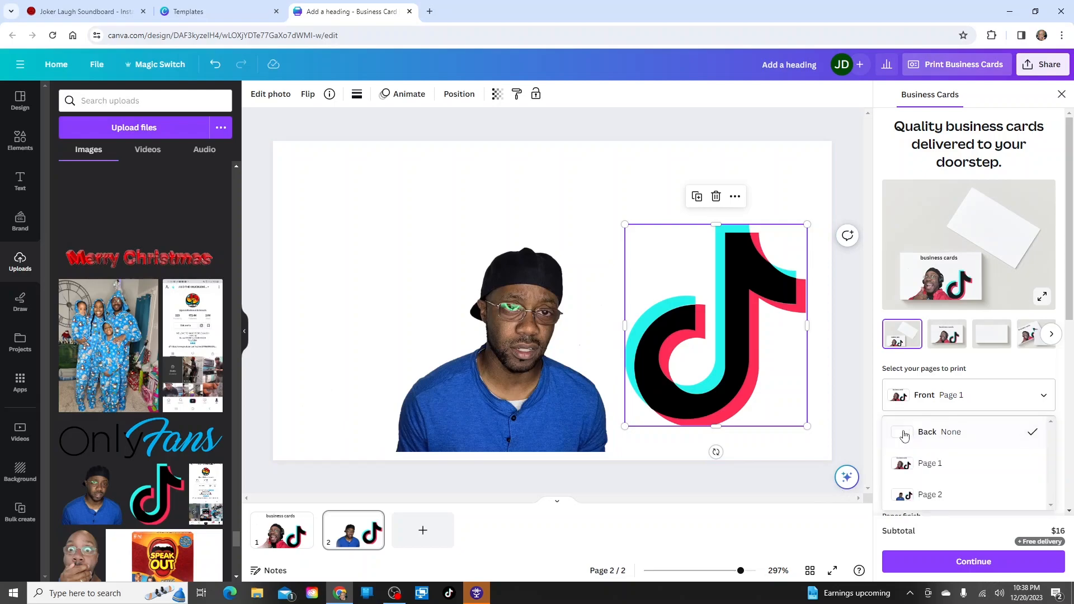
pyautogui.click(953, 465)
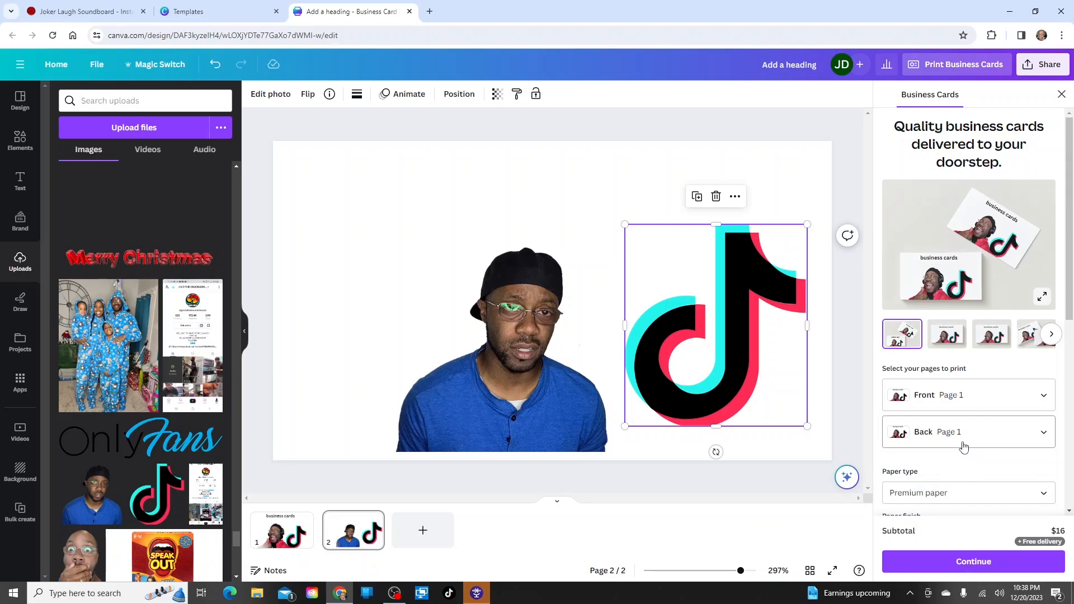
pyautogui.click(974, 442)
pyautogui.click(985, 461)
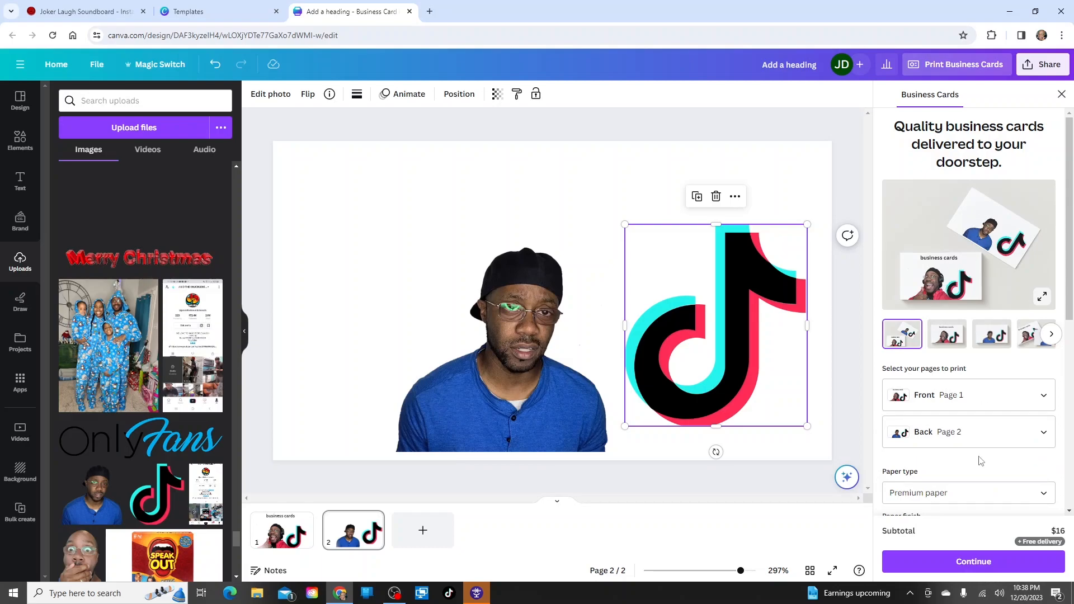
# Review the paper type, finish and quantity options and continue to the print preparation checks
pyautogui.scroll(-4, 981, 458)
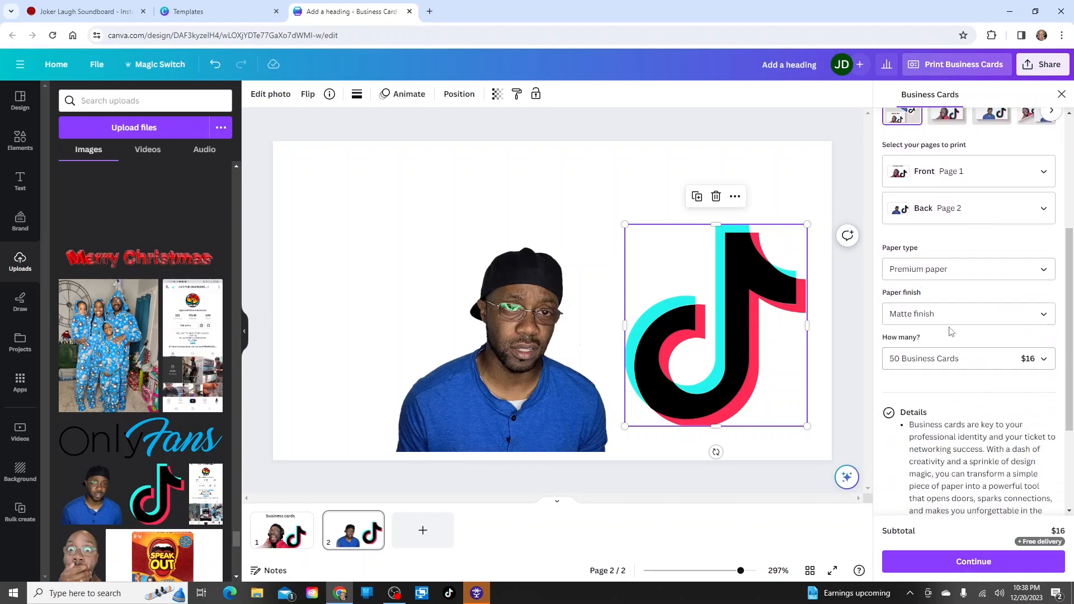
pyautogui.scroll(-3, 962, 336)
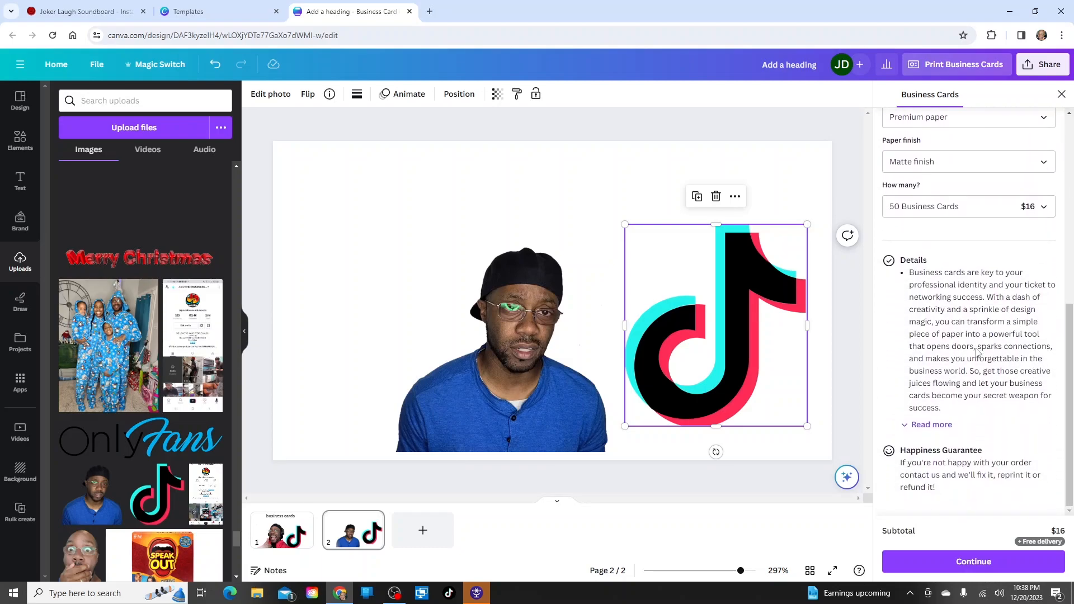
pyautogui.click(984, 562)
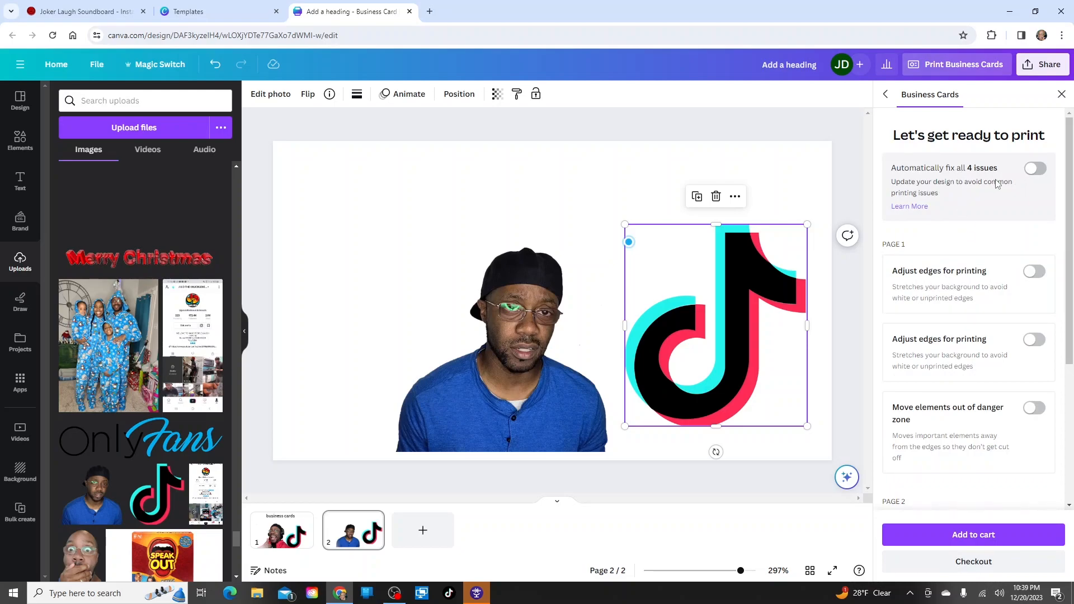
# Turn on the automatic fix for all print issues, review the adjustments for both pages and close the print options
pyautogui.click(1034, 171)
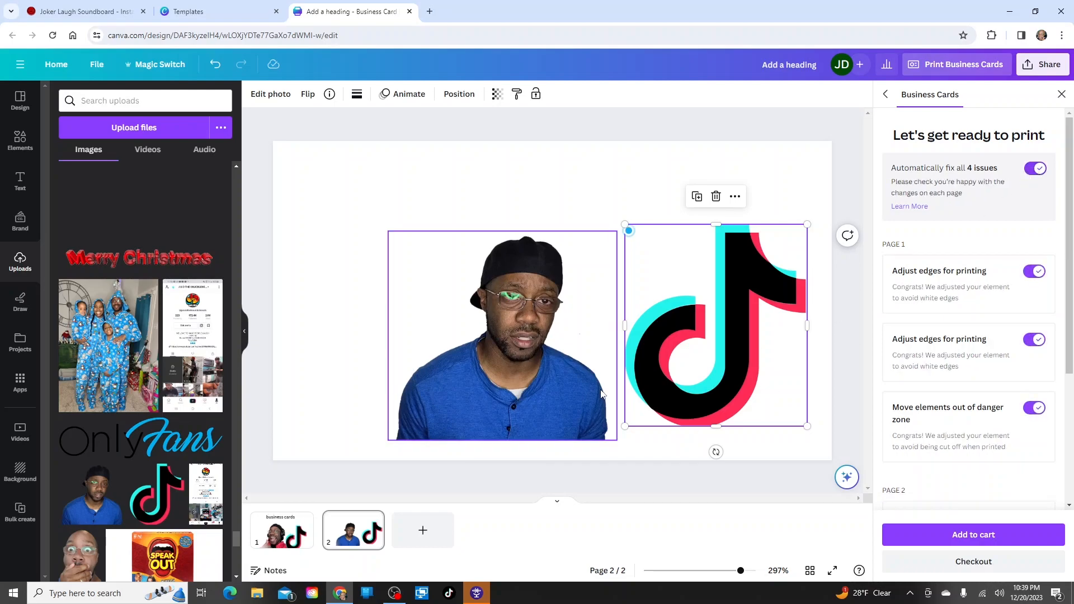
pyautogui.scroll(-3, 960, 425)
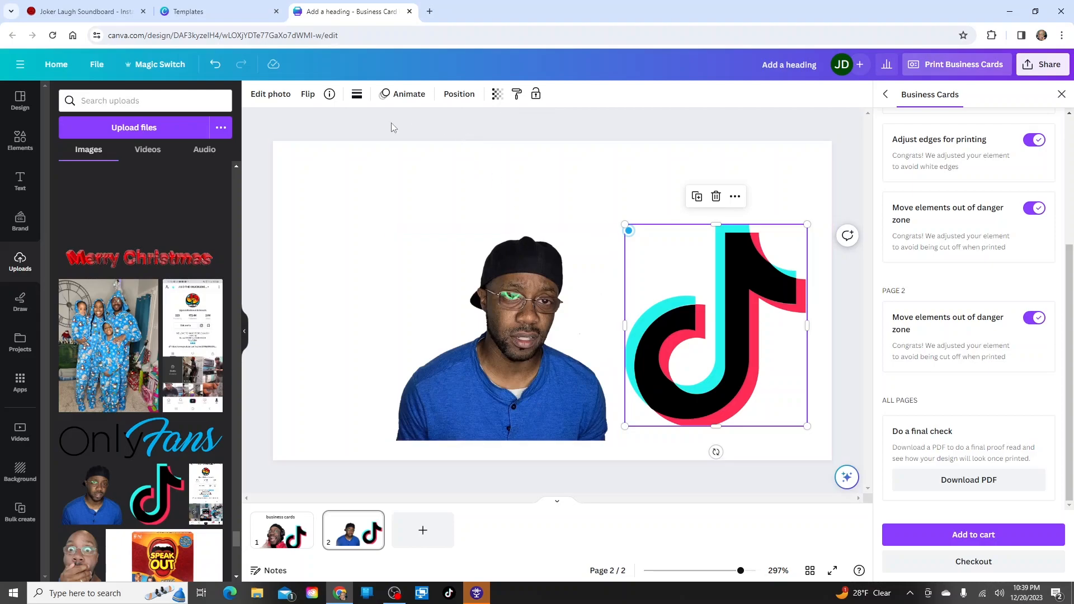
pyautogui.click(1061, 95)
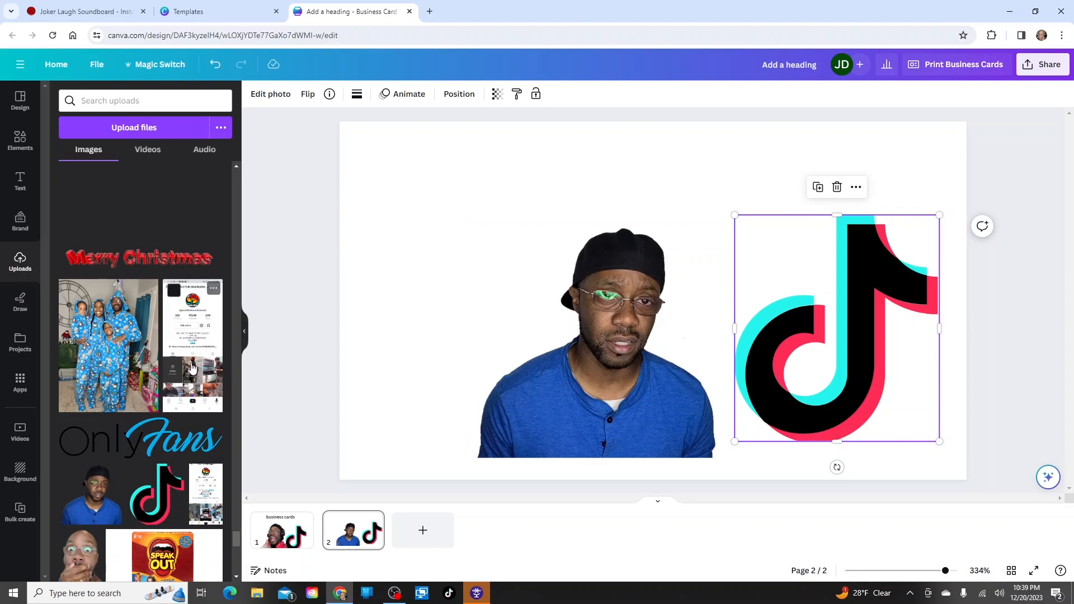
pyautogui.scroll(10, 192, 369)
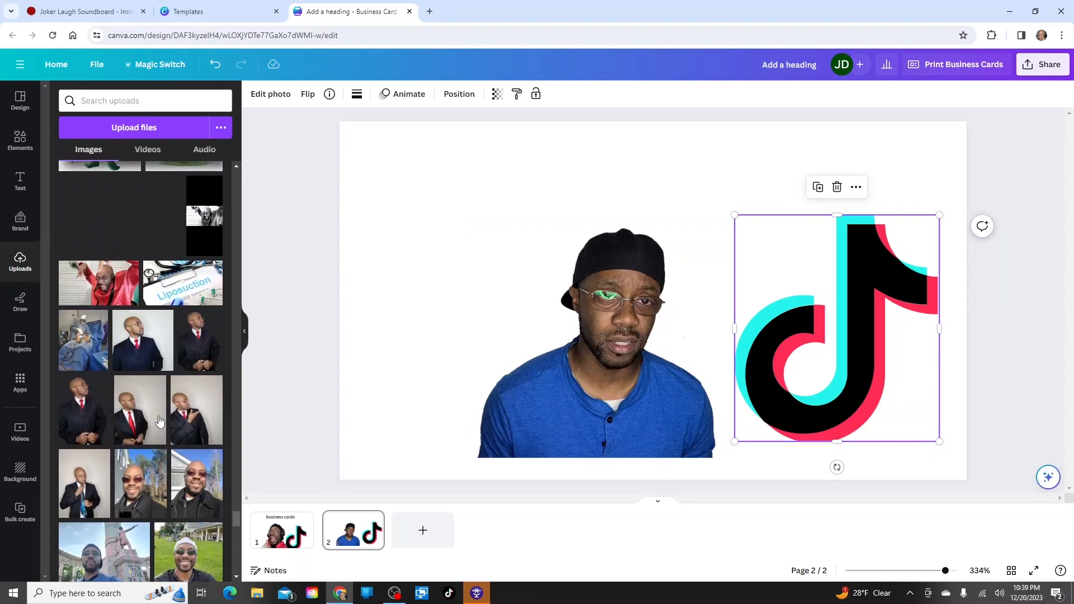
pyautogui.click(140, 128)
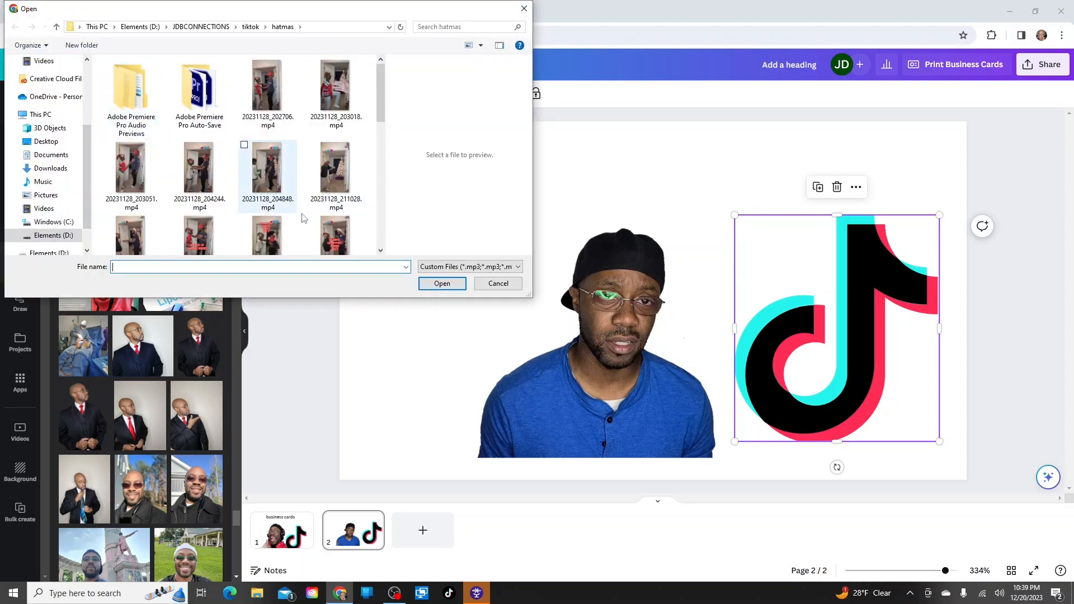
pyautogui.click(523, 8)
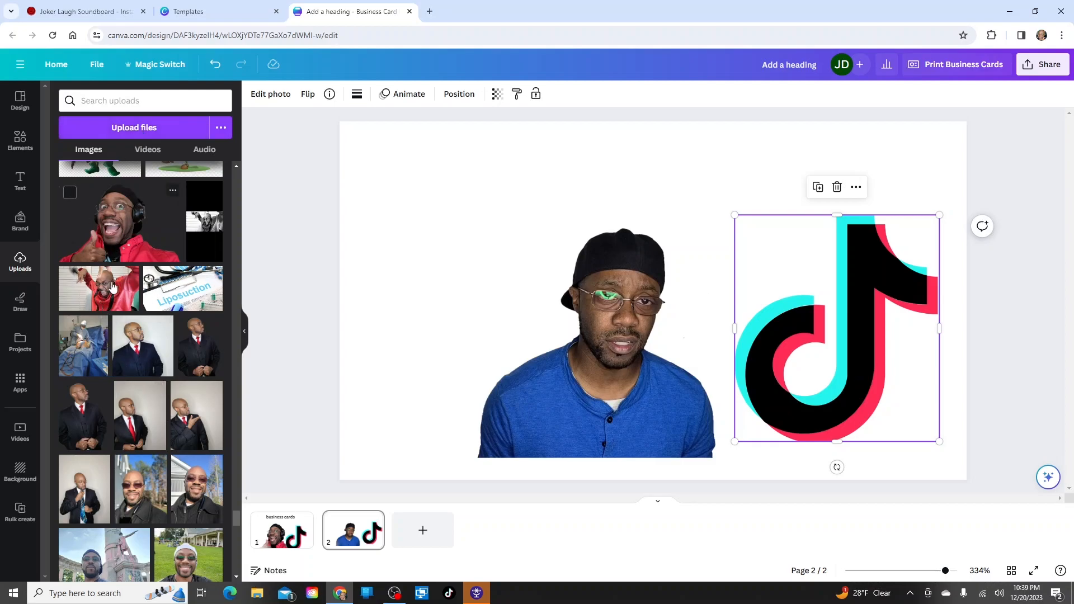
# Move the uploaded images lipos.jpg and the one with the word "Liposuction" to the trash
pyautogui.click(153, 278)
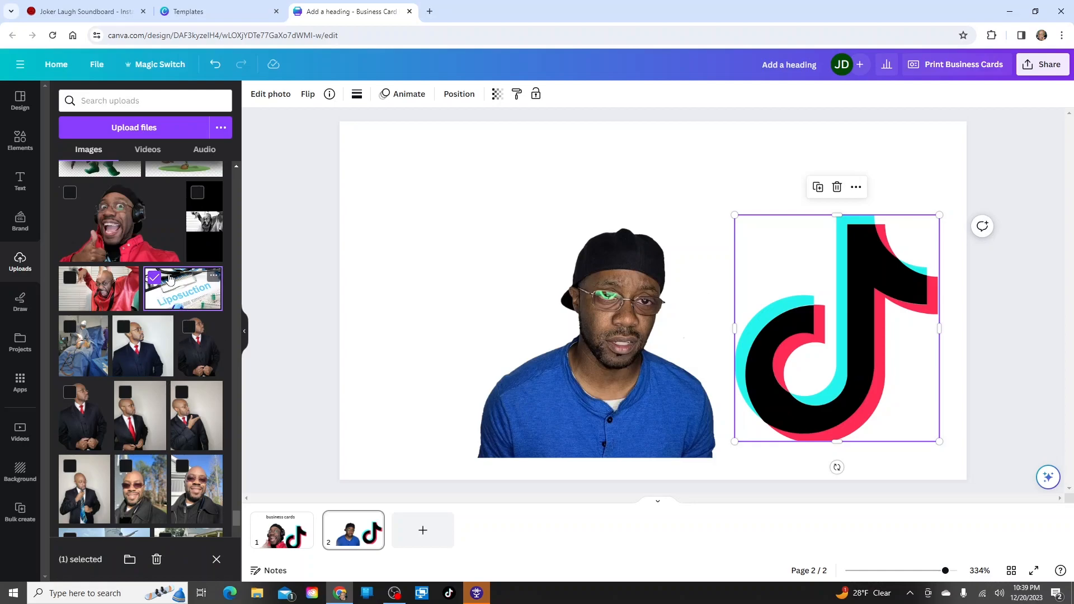
pyautogui.click(70, 327)
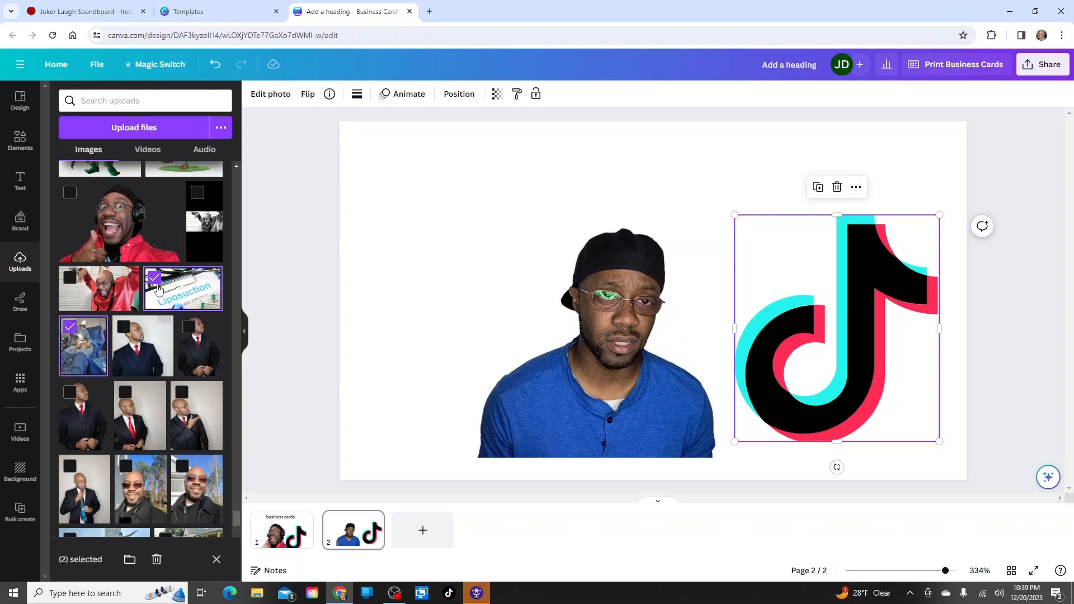
pyautogui.click(98, 325)
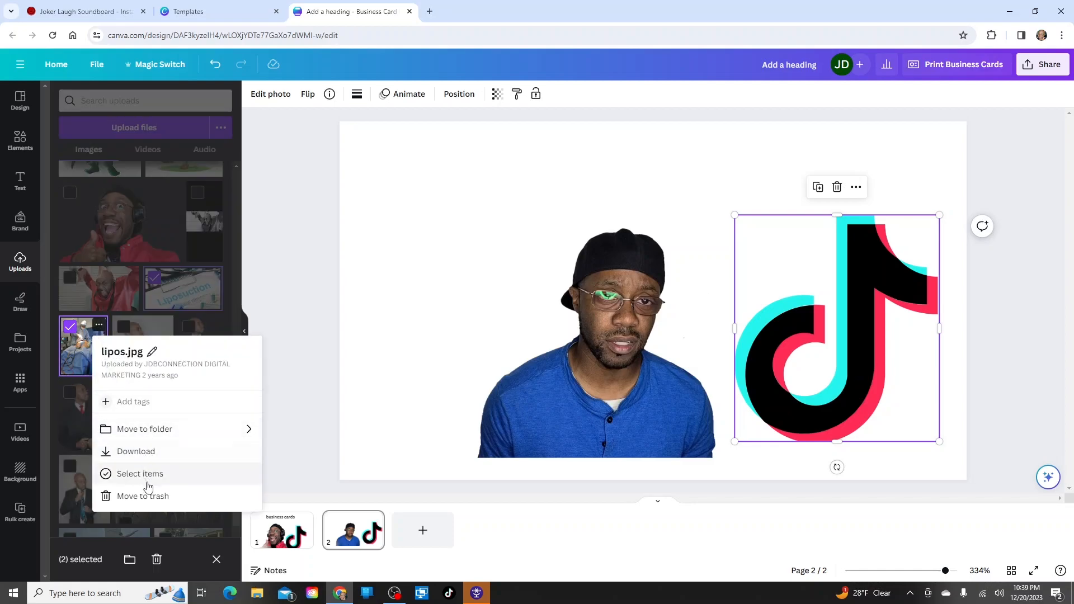
pyautogui.click(146, 496)
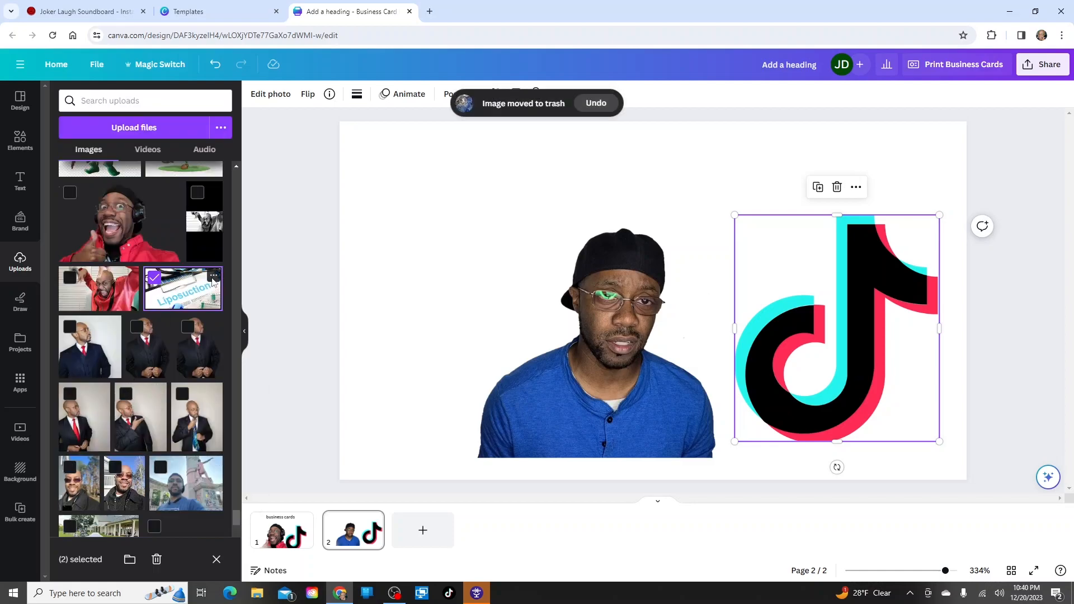
pyautogui.click(213, 280)
pyautogui.click(261, 446)
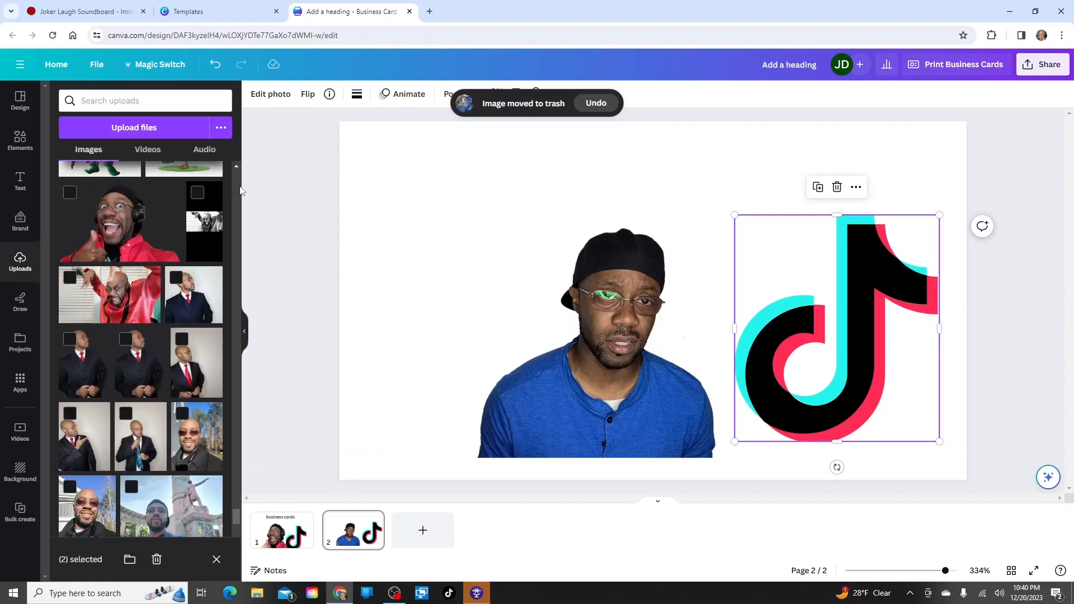